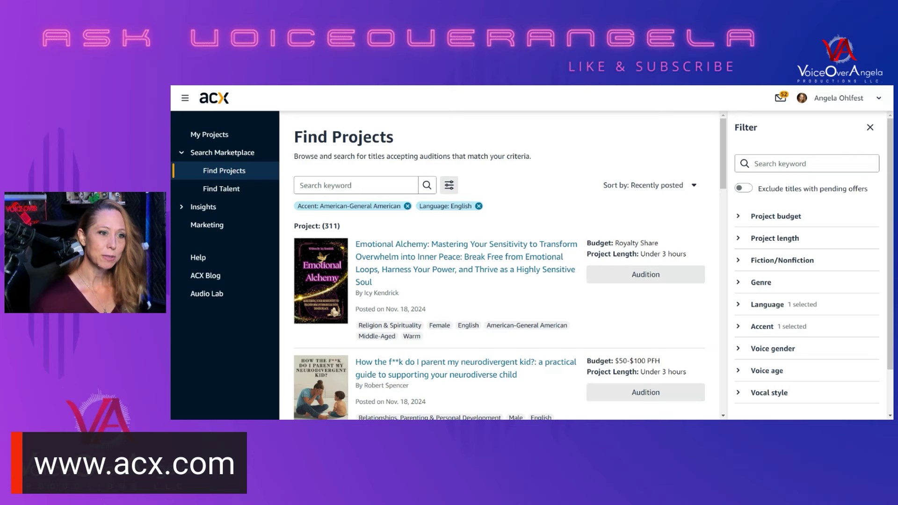
Step: Remove the English and American-General American filters, leaving the budget unrestricted, so 1157 projects show
left_click(478, 206)
left_click(408, 206)
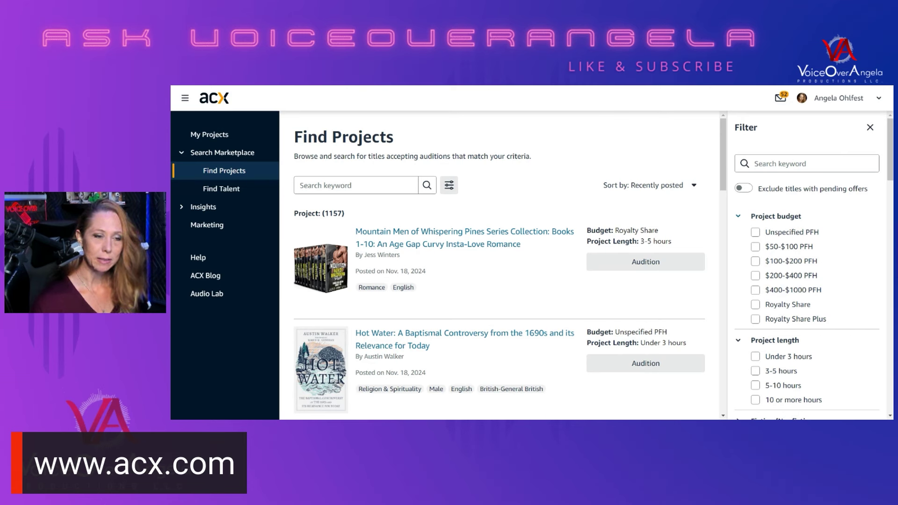
left_click(780, 231)
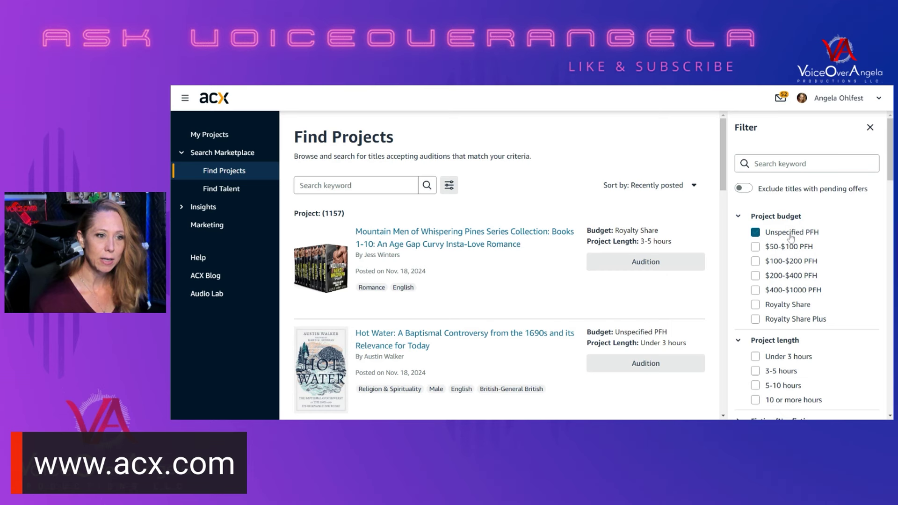
left_click(791, 237)
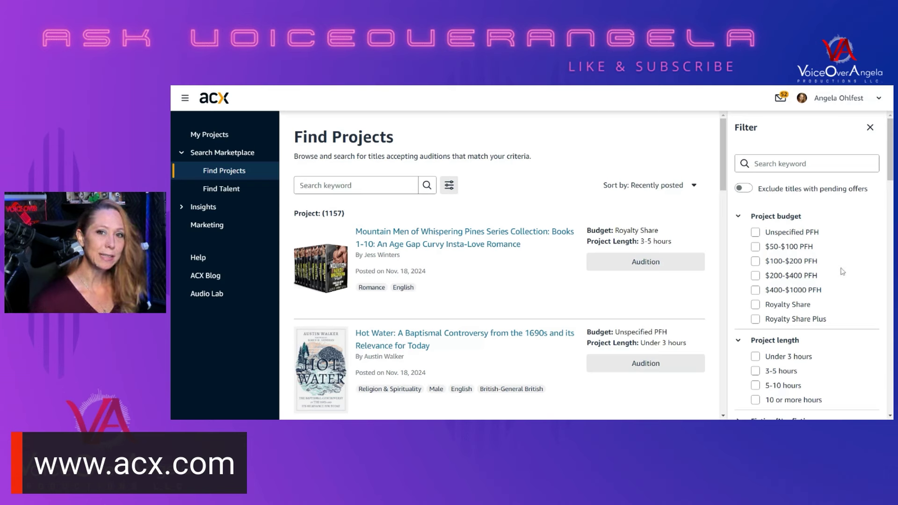
Step: Tick English under Language and American-General American under Accent to narrow results to 311 projects
scroll(842, 271, "down", 5)
scroll(843, 271, "down", 2)
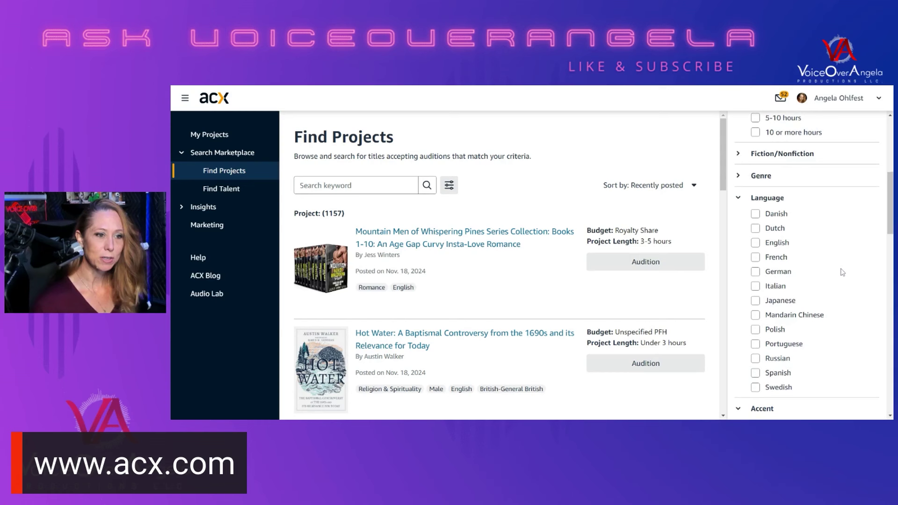
left_click(767, 255)
left_click(756, 240)
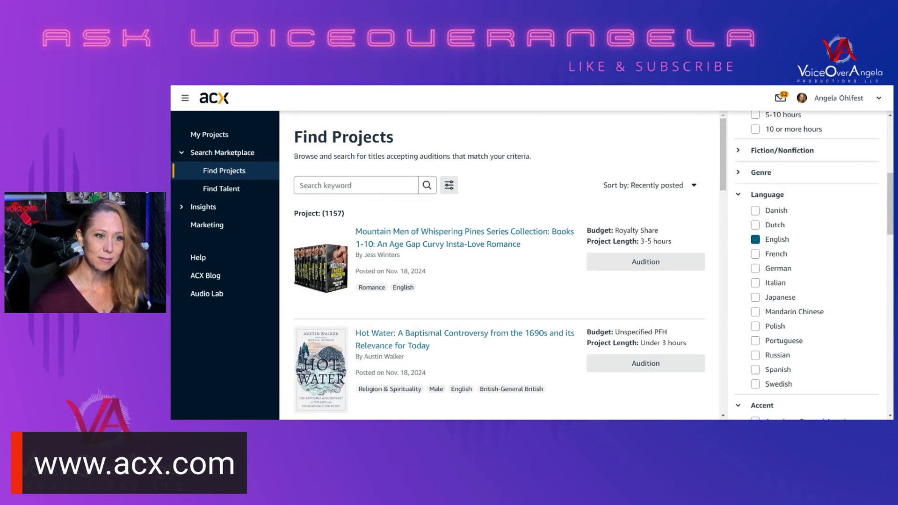
scroll(802, 271, "down", 3)
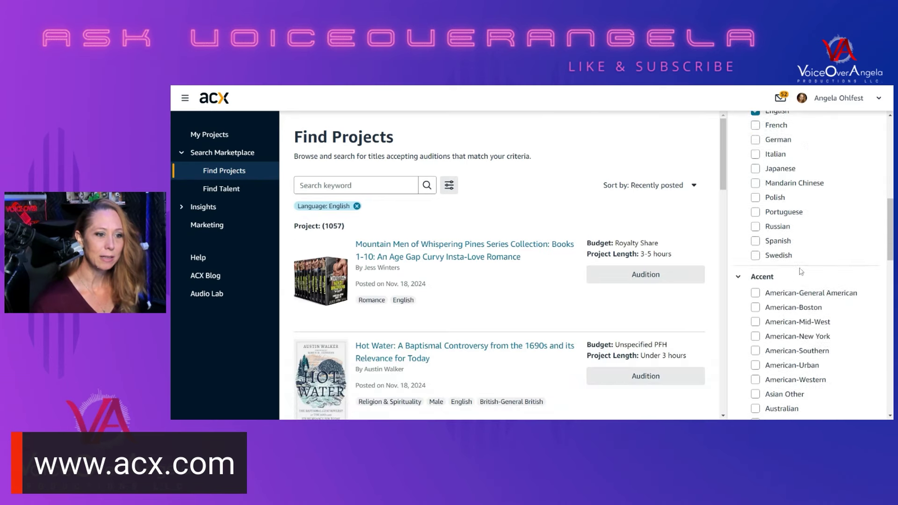
scroll(802, 271, "down", 2)
left_click(756, 196)
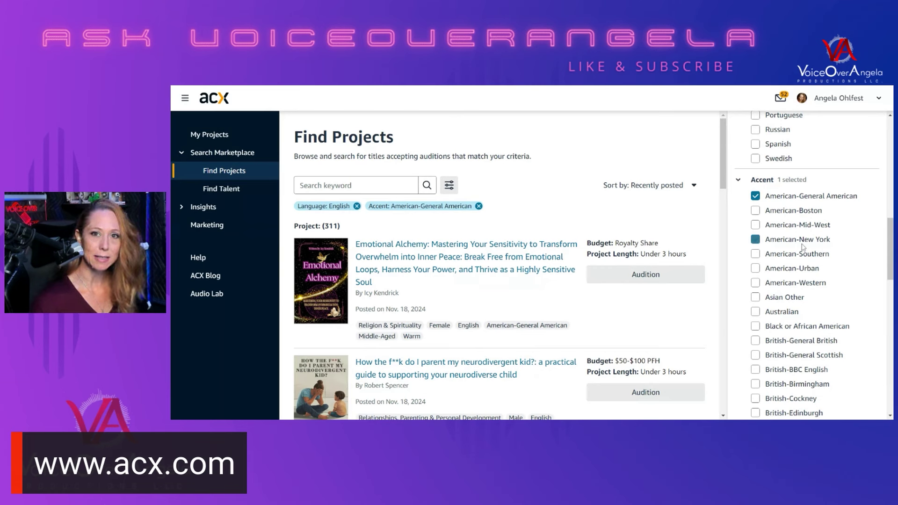
scroll(804, 252, "down", 6)
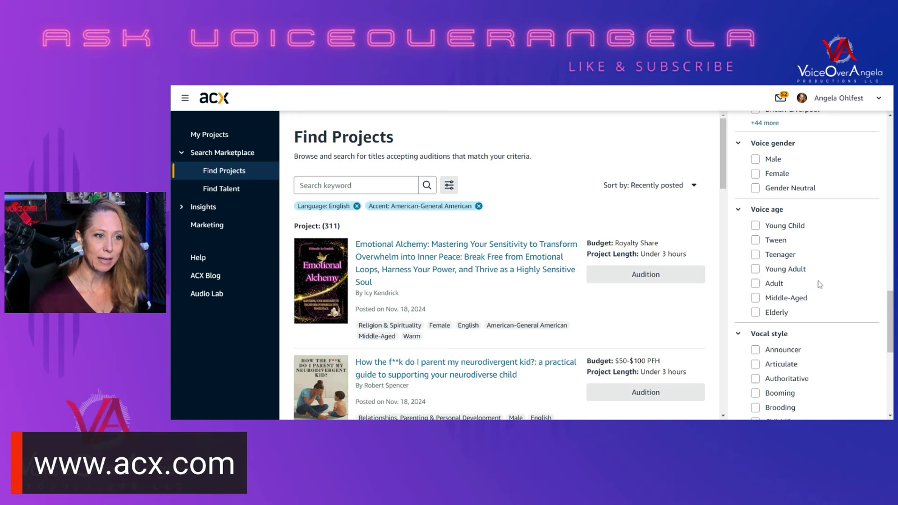
scroll(820, 285, "down", 6)
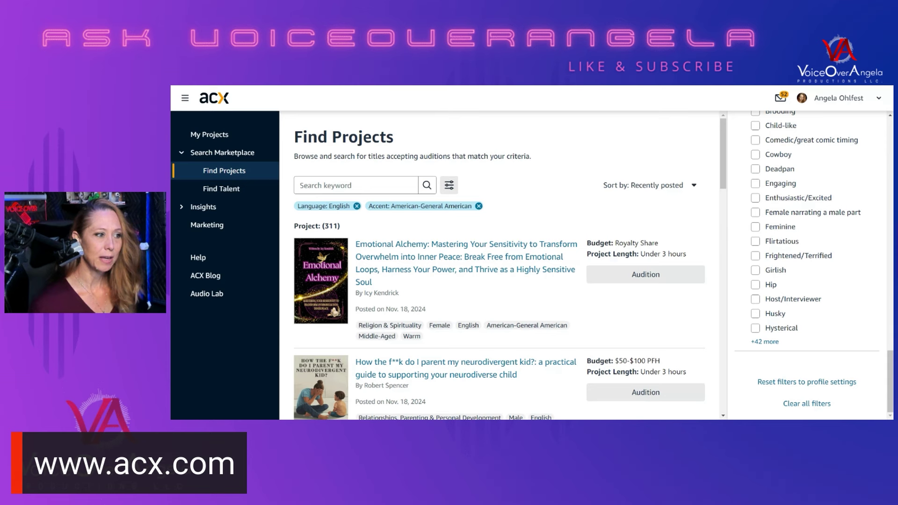
Step: Start an audition for the first listed project, Emotional Alchemy
left_click(647, 277)
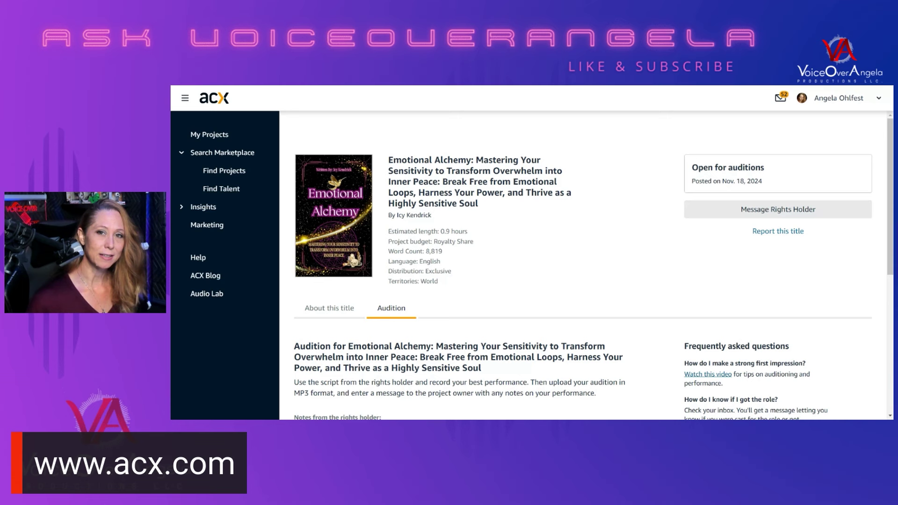
Step: Show the Emotional Alchemy details and expand the full summary with its narrator requirements
left_click(329, 308)
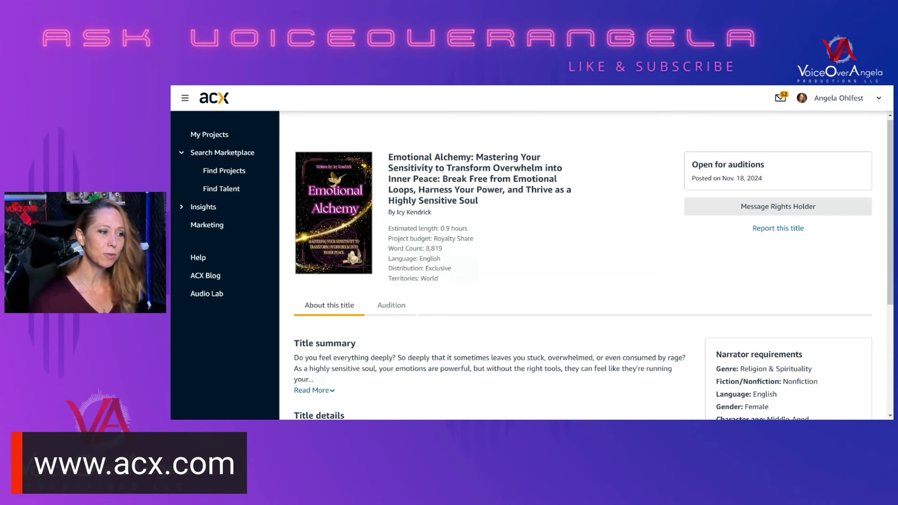
scroll(574, 301, "down", 3)
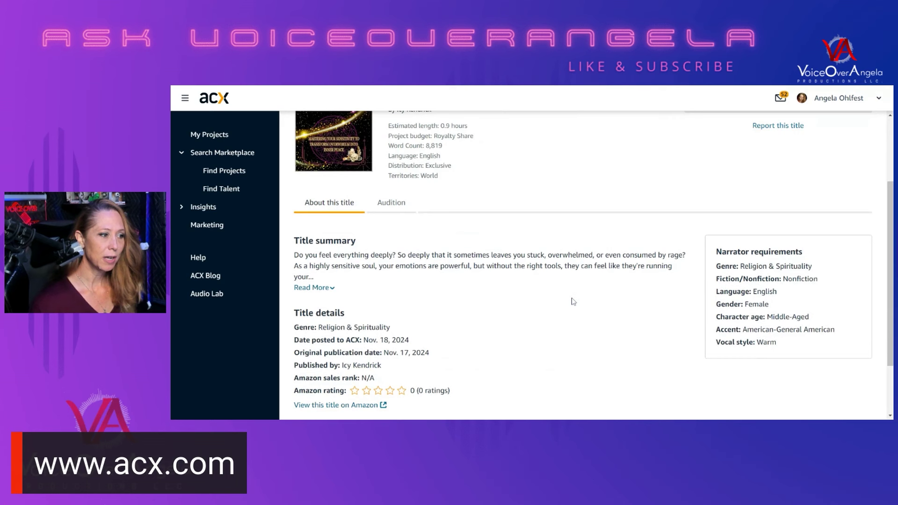
scroll(574, 302, "down", 2)
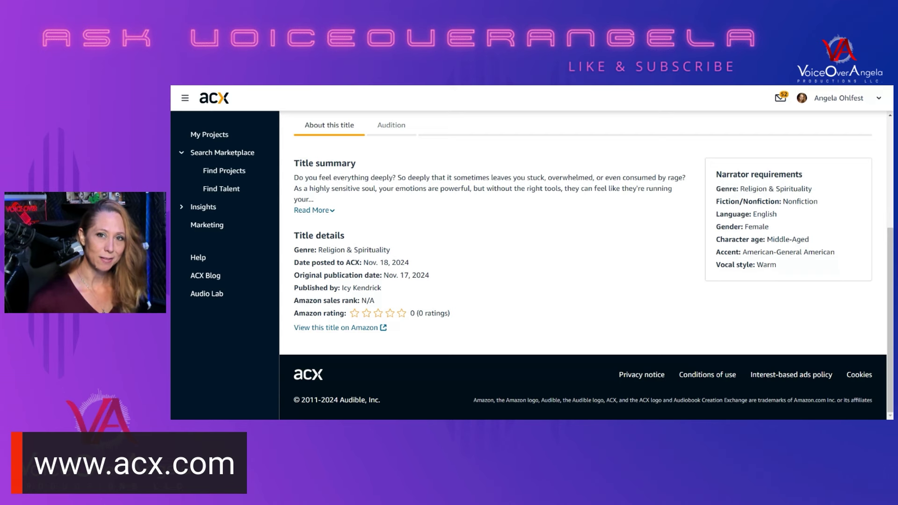
left_click(312, 210)
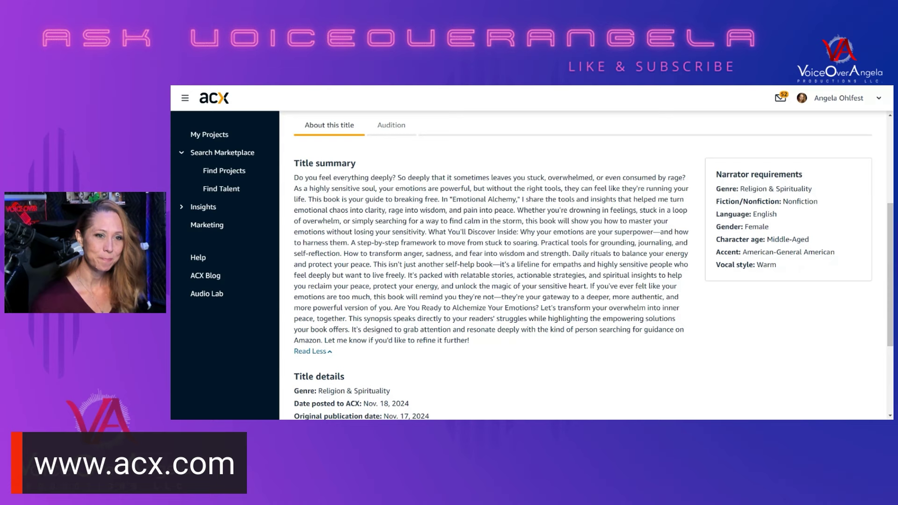
scroll(444, 269, "up", 3)
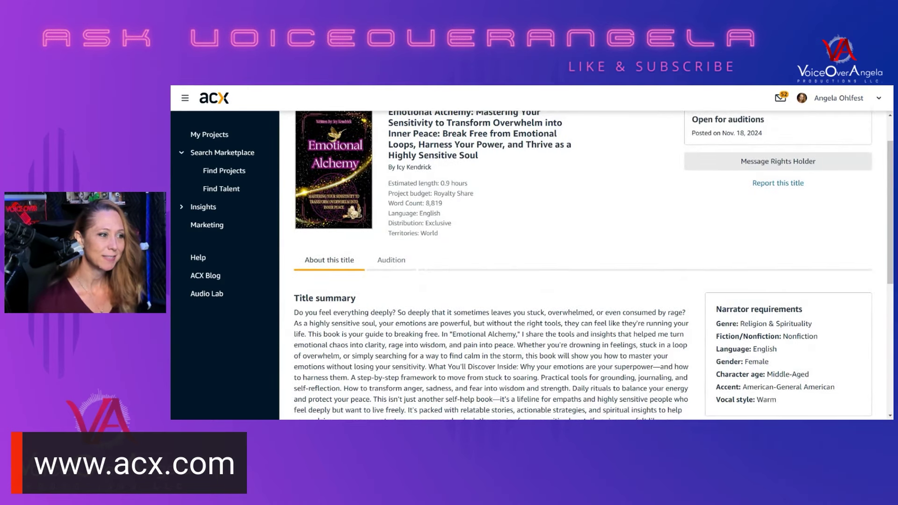
Step: Switch to the Audition tab and open the Emotional Alchemy audition script
left_click(393, 266)
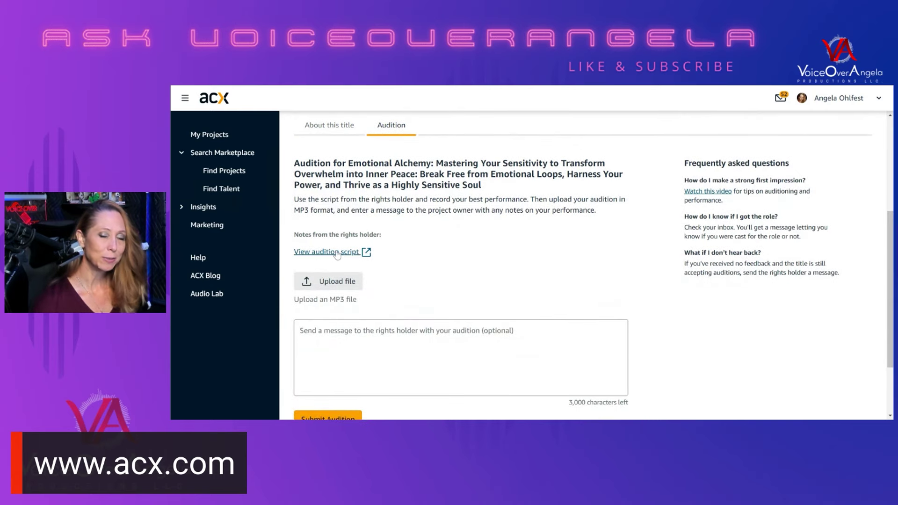
left_click(338, 253)
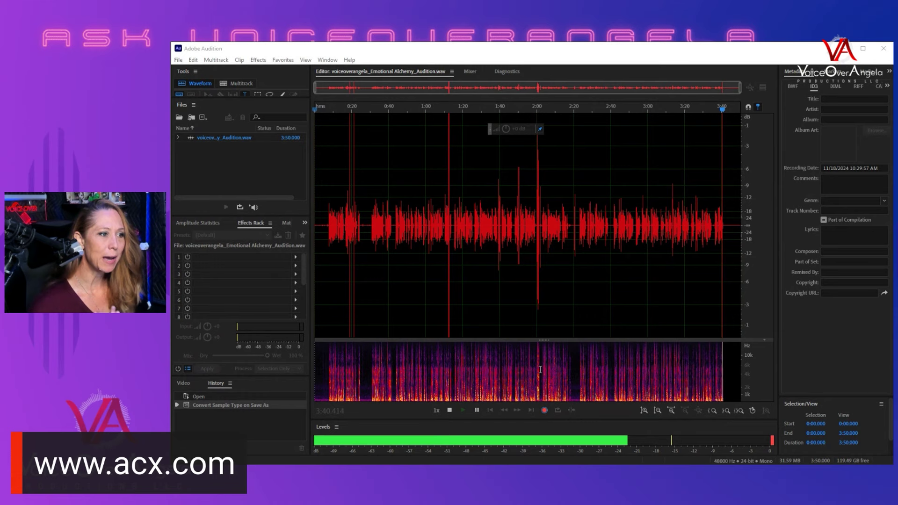
Step: Stop the narration recording, leaving a 3:50 Emotional Alchemy audition take
left_click(449, 411)
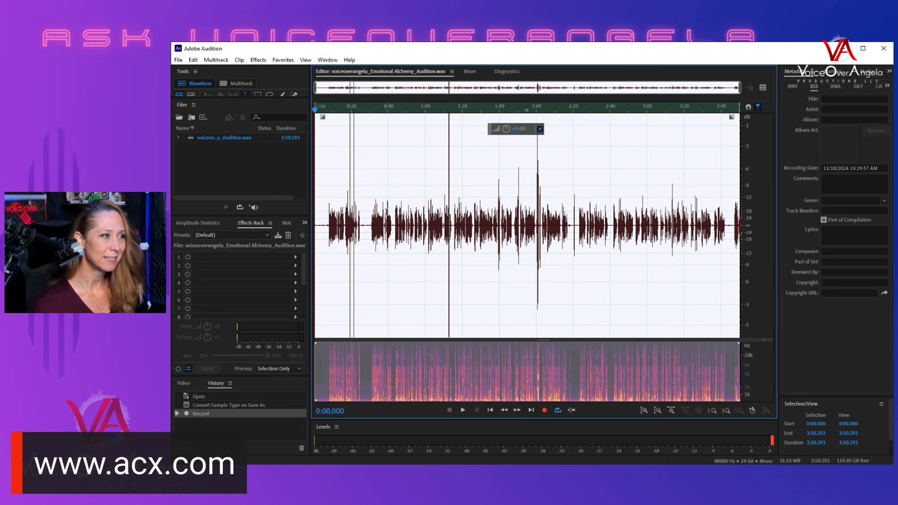
Step: Load the UA-VO effects rack preset and apply it to the audition recording
left_click(336, 191)
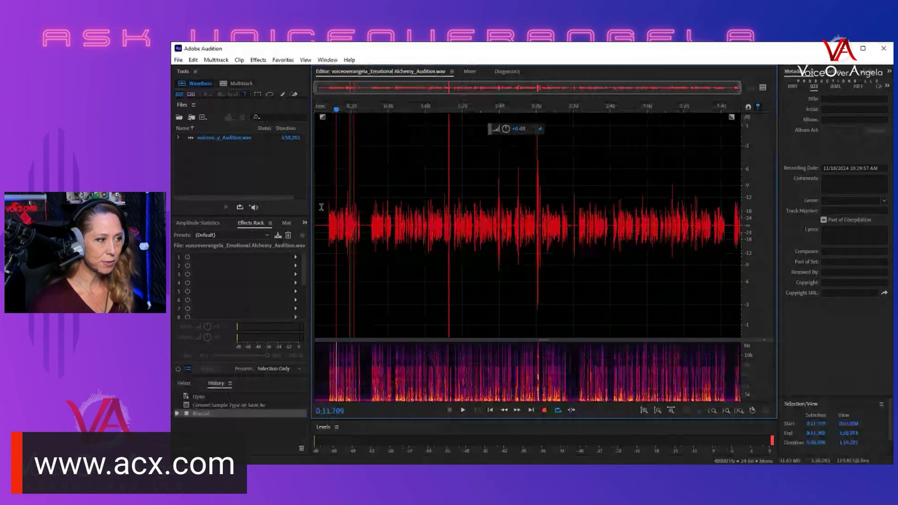
left_click(234, 235)
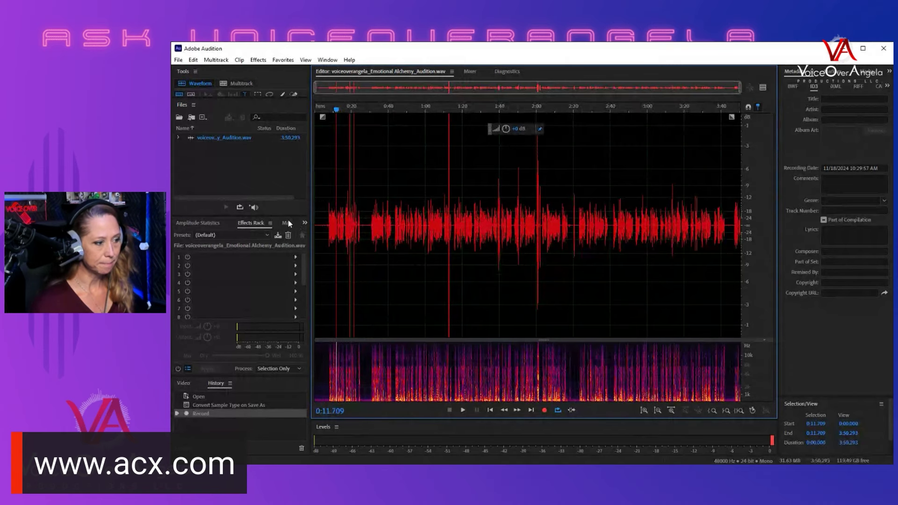
left_click(288, 220)
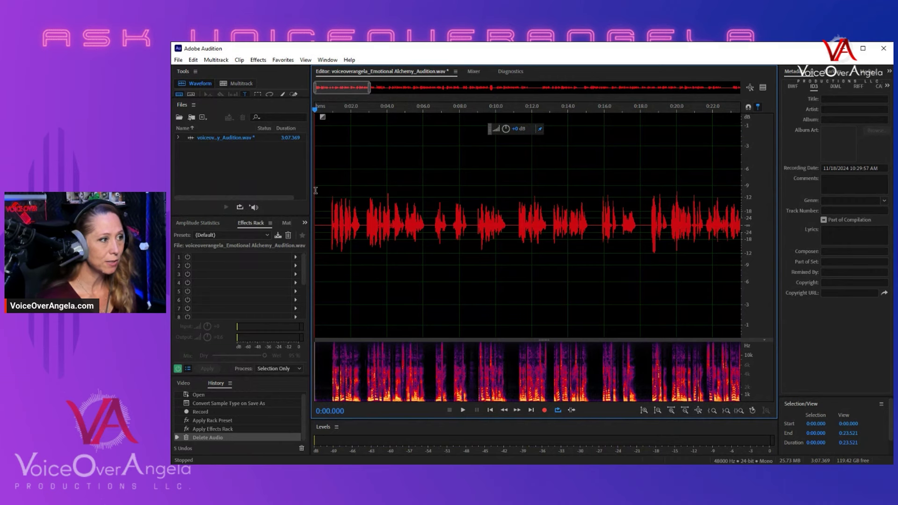
Step: Select the room-tone silence before the first words and copy it
scroll(316, 191, "up", 4)
scroll(316, 192, "up", 5)
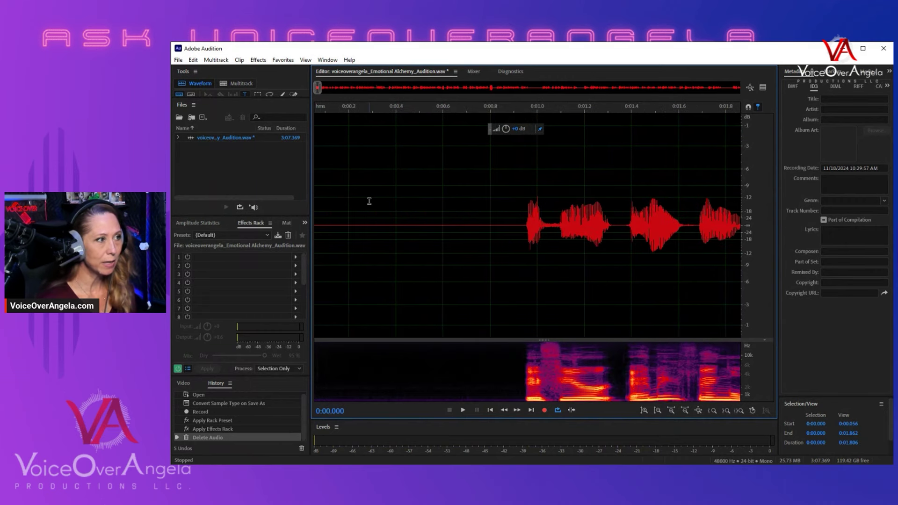
left_click_drag(331, 194, 516, 229)
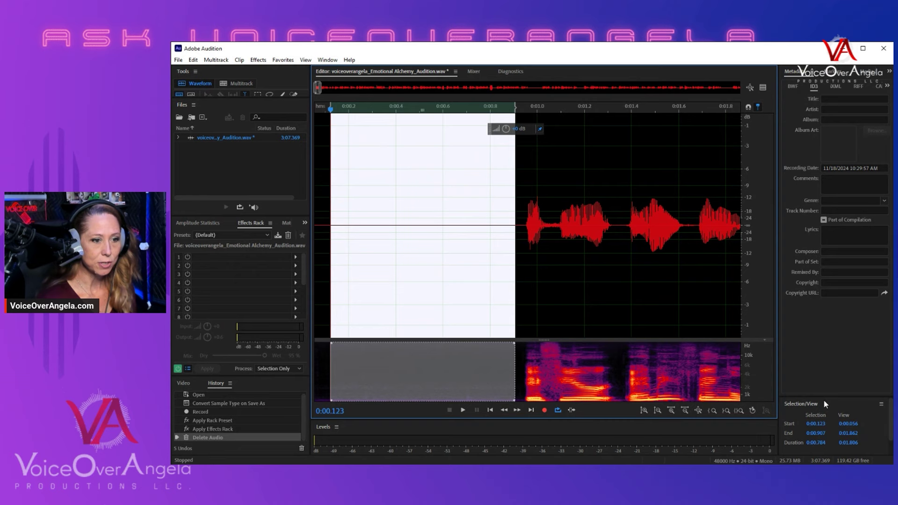
left_click_drag(824, 396, 824, 368)
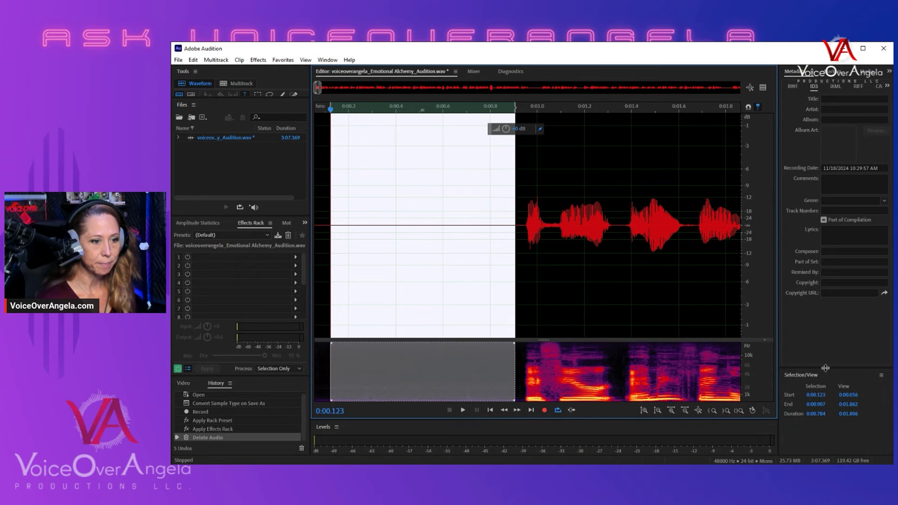
left_click_drag(402, 264, 514, 293)
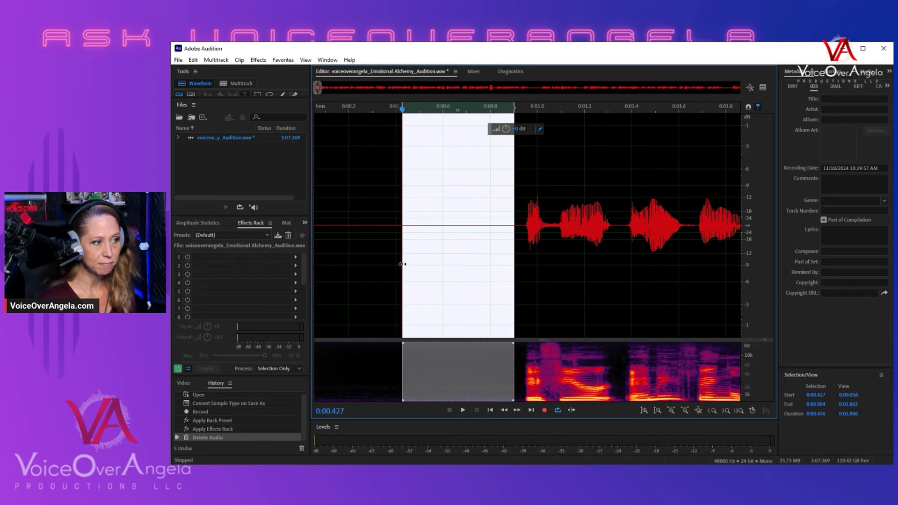
left_click_drag(402, 262, 356, 248)
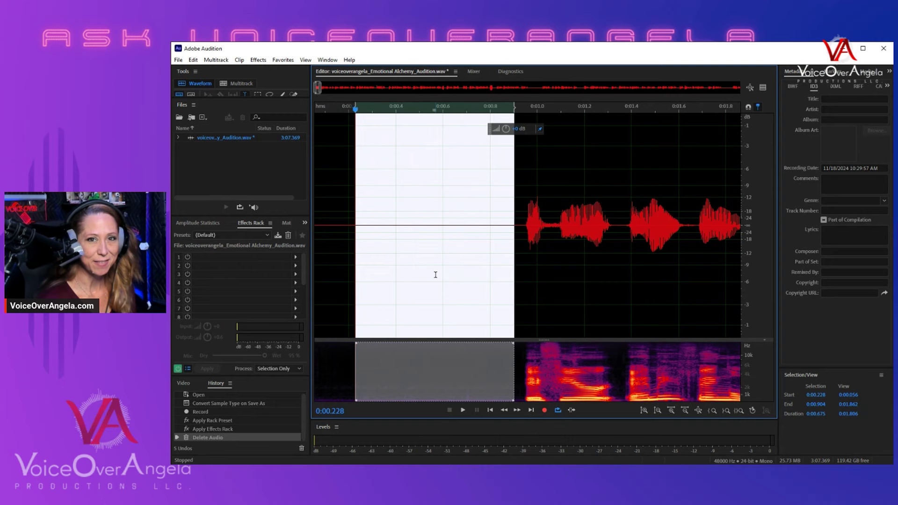
key("ctrl+x")
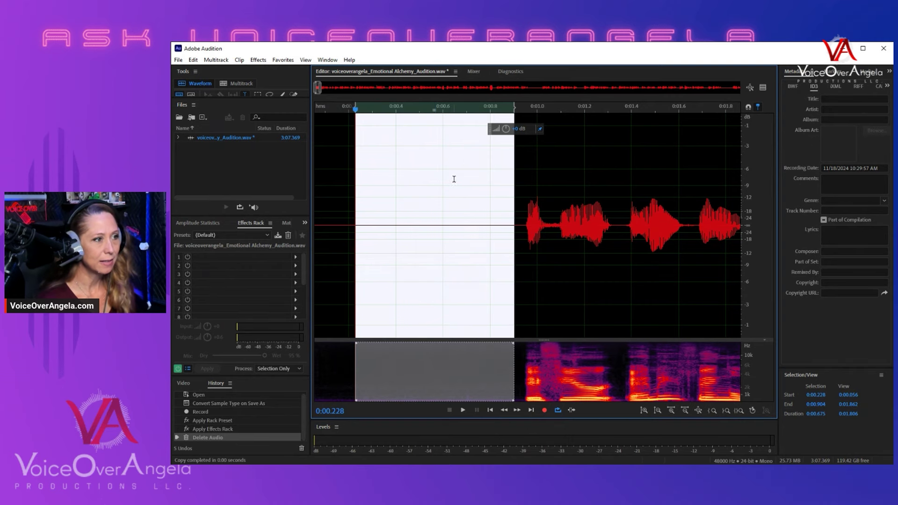
scroll(445, 190, "down", 3)
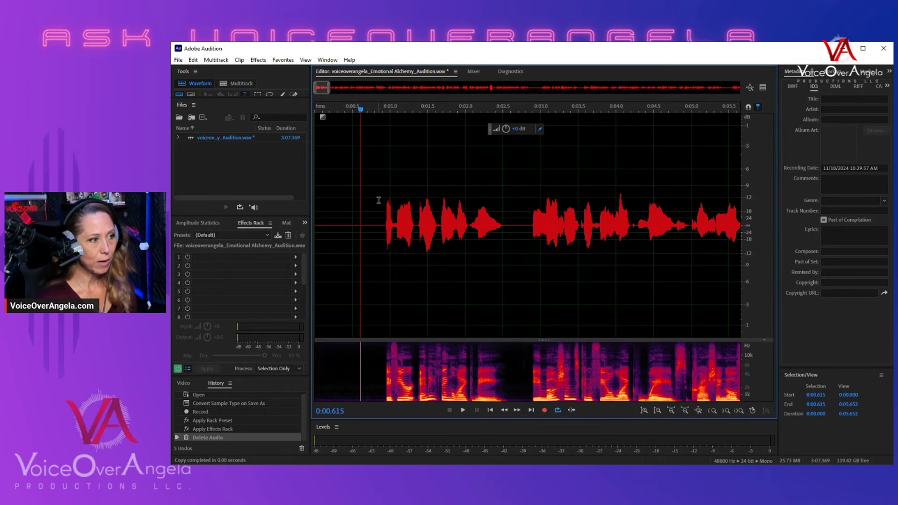
scroll(385, 201, "up", 4)
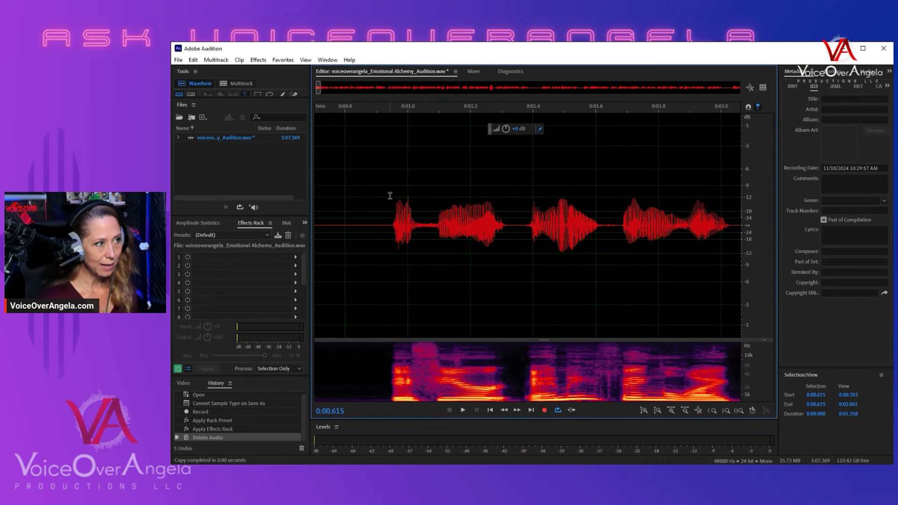
key("ctrl+v")
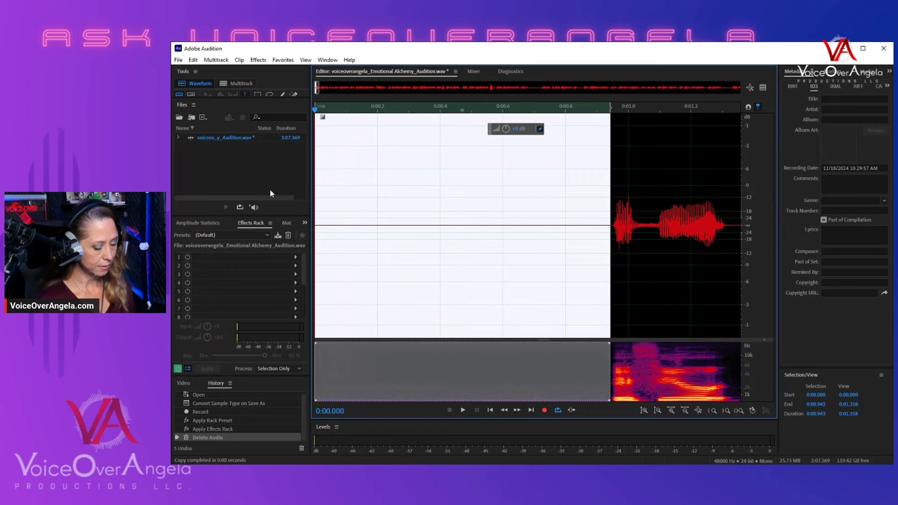
scroll(397, 201, "down", 5)
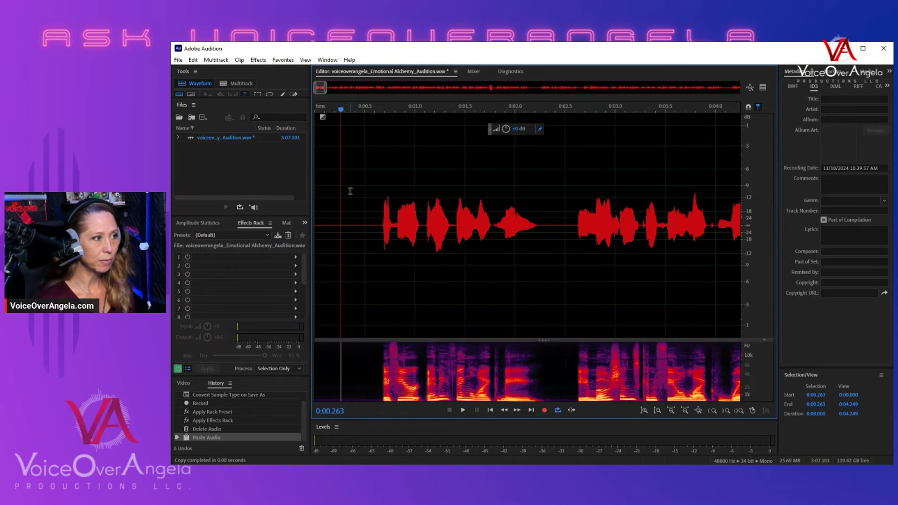
left_click(342, 187)
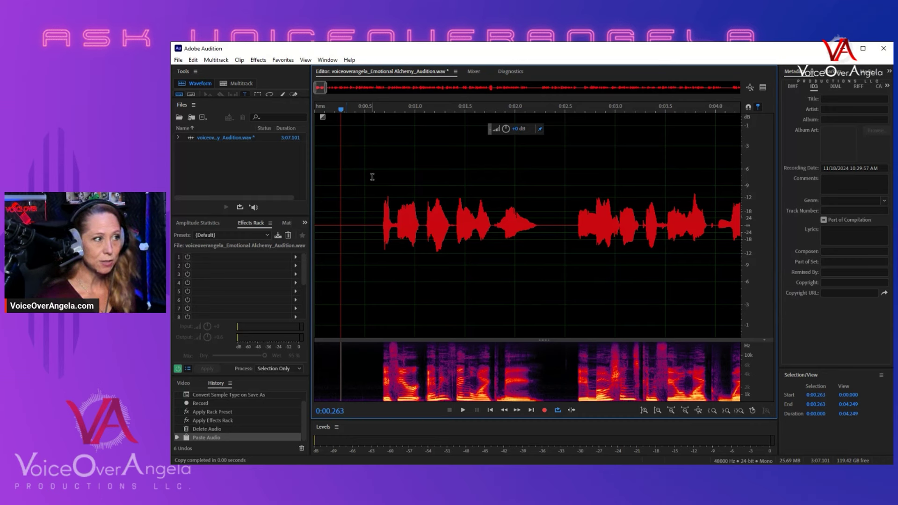
left_click_drag(364, 158, 418, 169)
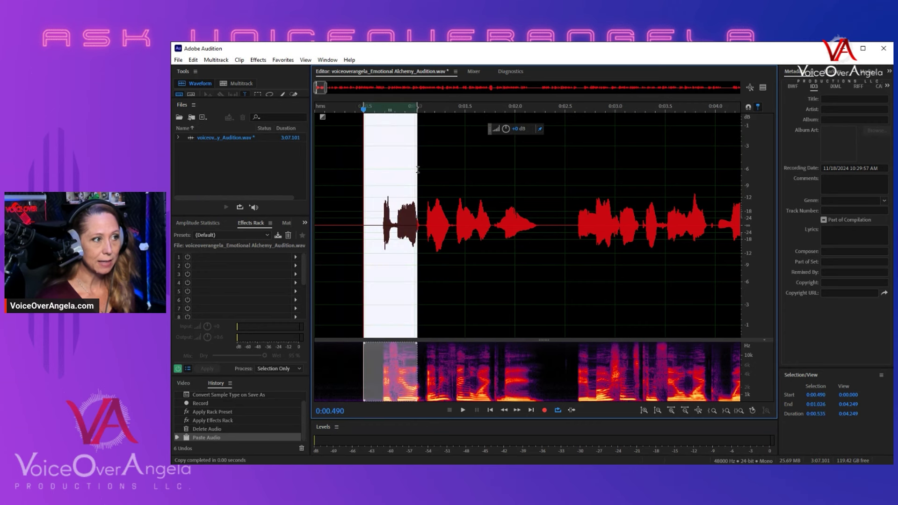
left_click(372, 218)
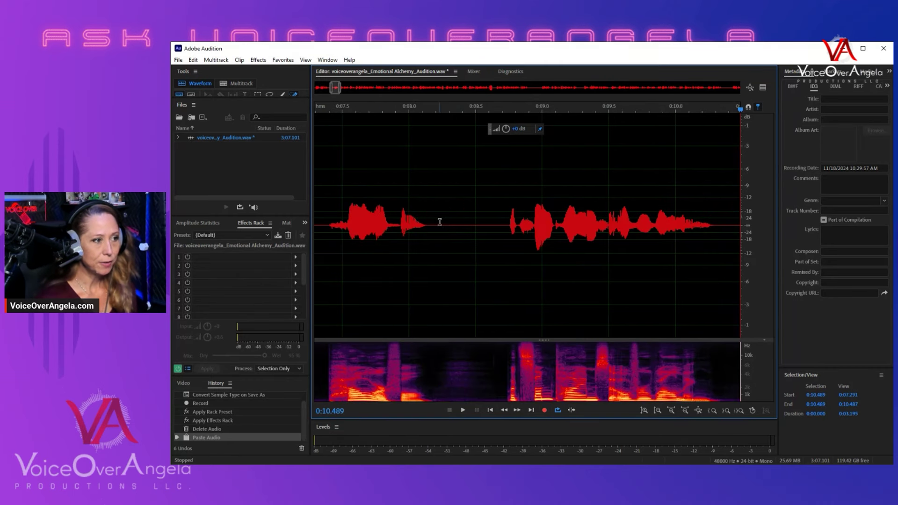
left_click_drag(433, 214, 495, 227)
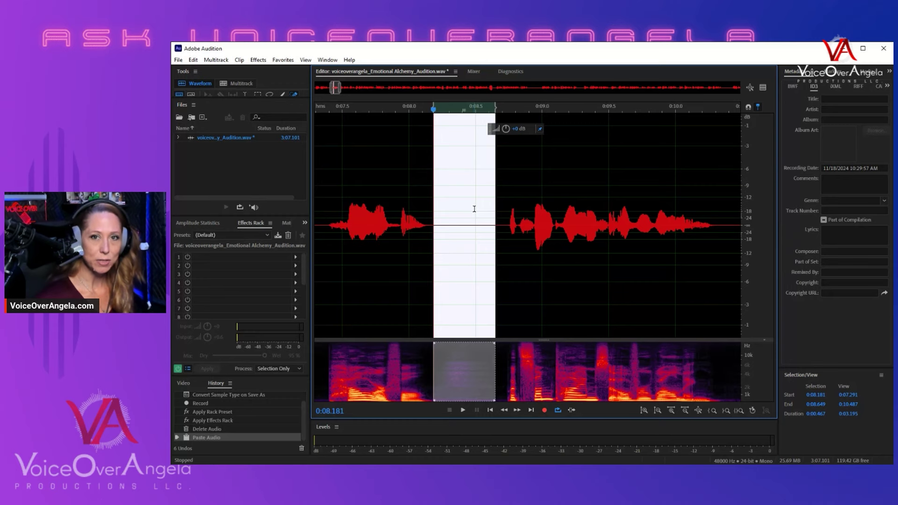
Step: Inspect the audio between 0:18 and 0:29, checking a small click near 0:29.3
scroll(474, 208, "down", 6)
left_click(392, 205)
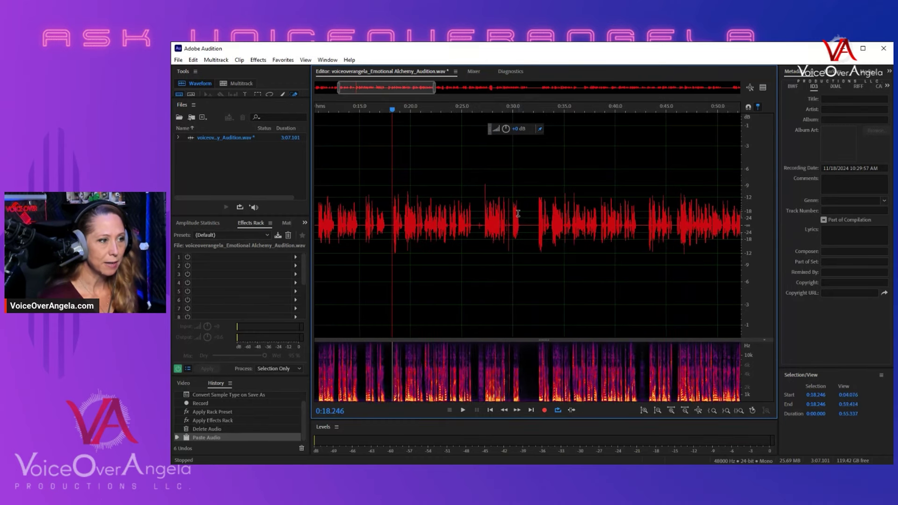
scroll(519, 217, "up", 4)
left_click_drag(475, 215, 505, 221)
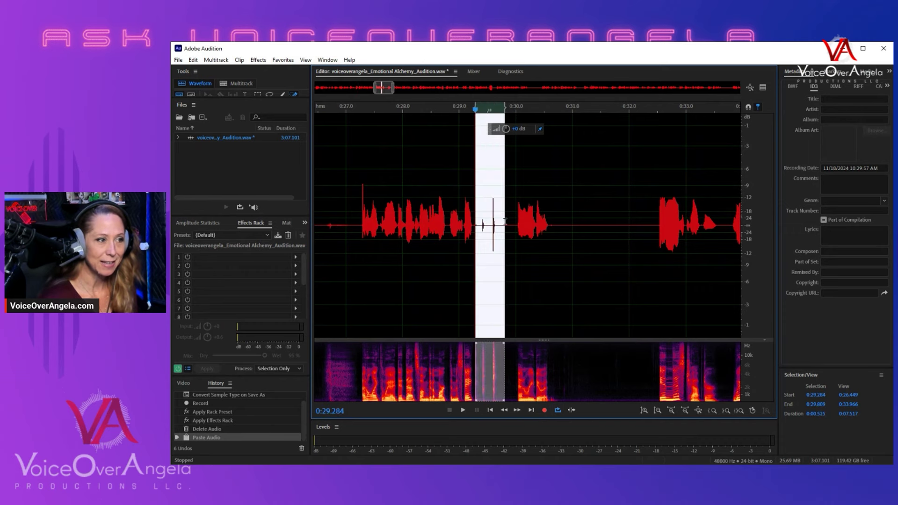
scroll(513, 221, "down", 2)
left_click(429, 223)
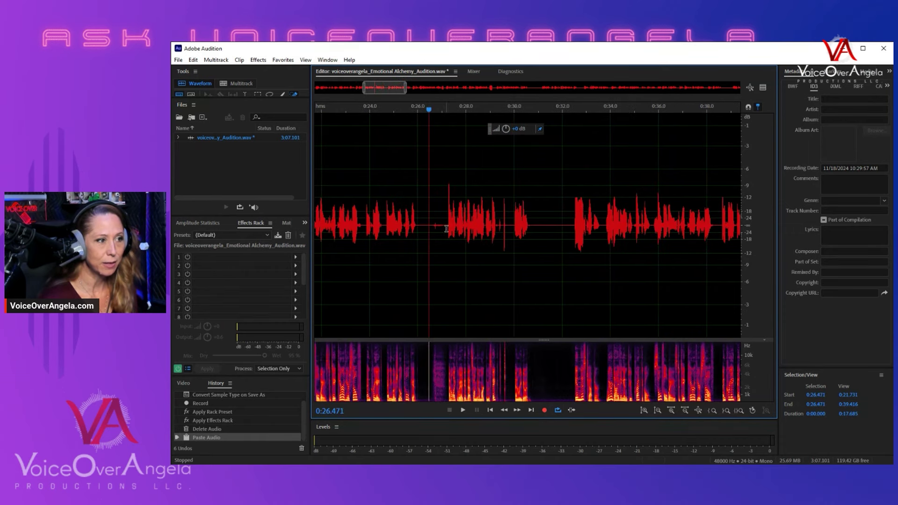
scroll(446, 229, "down", 2)
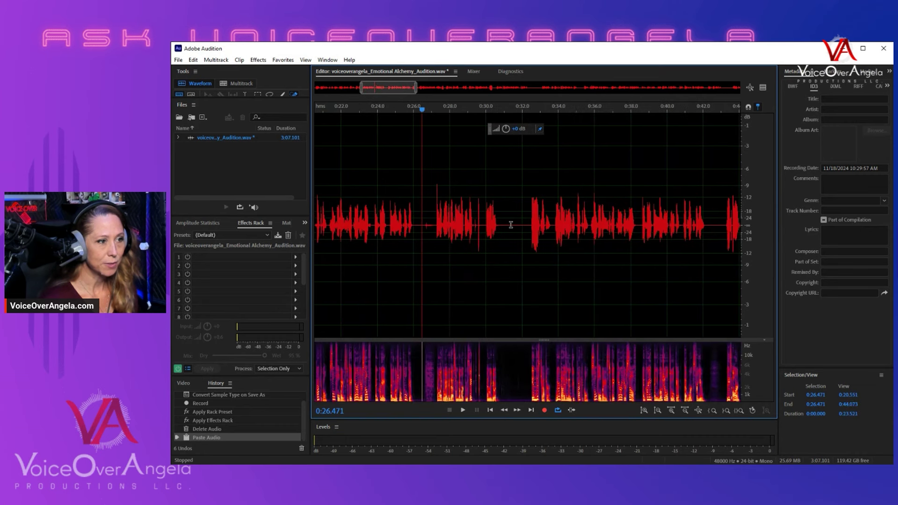
scroll(511, 225, "down", 3)
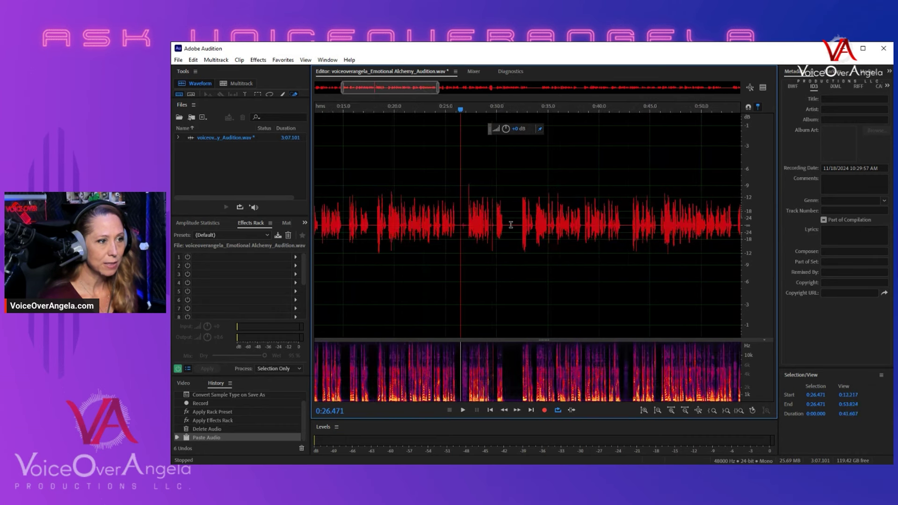
Step: Add a cue marker at 0:18.079 and select from 0:32.440 back to it
left_click(375, 192)
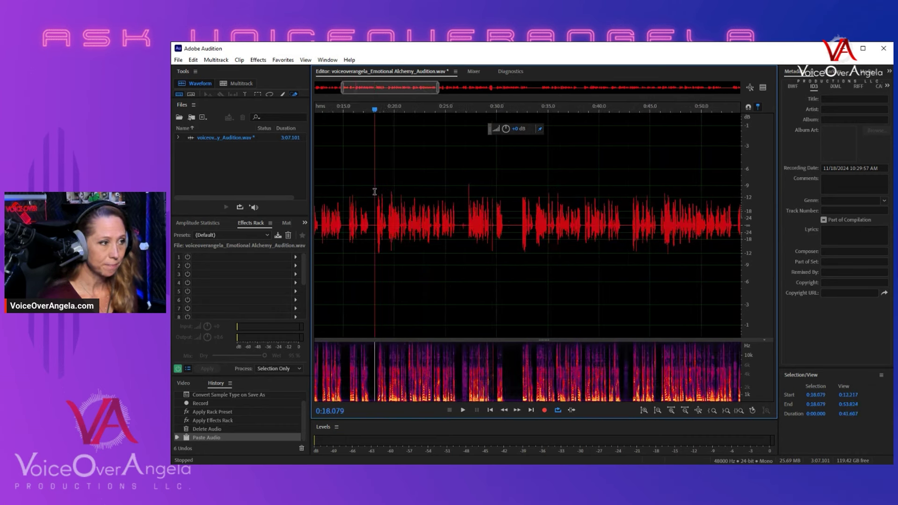
key("m")
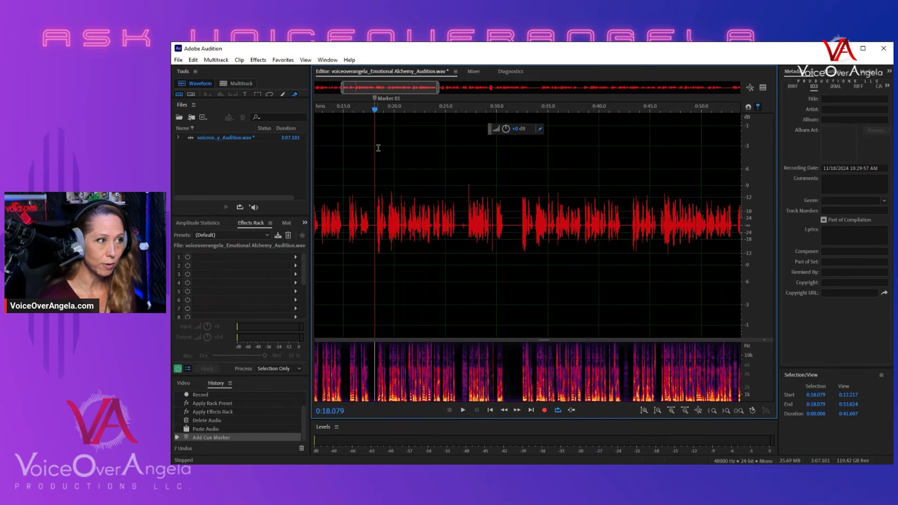
scroll(403, 195, "down", 5)
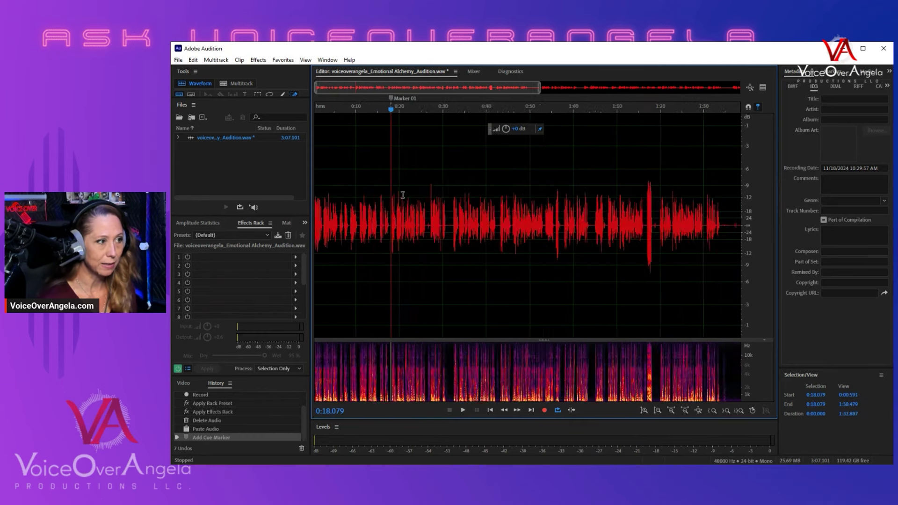
left_click(357, 178)
scroll(362, 191, "up", 3)
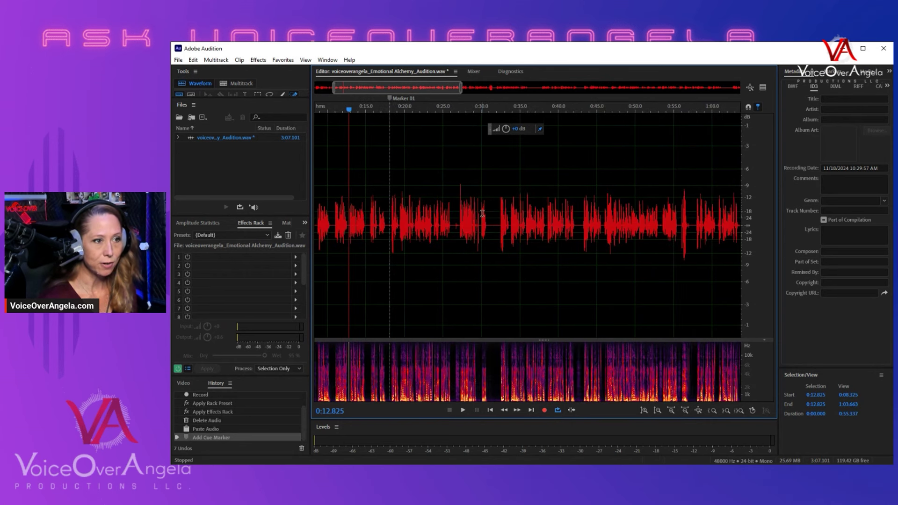
scroll(483, 214, "up", 5)
left_click(559, 210)
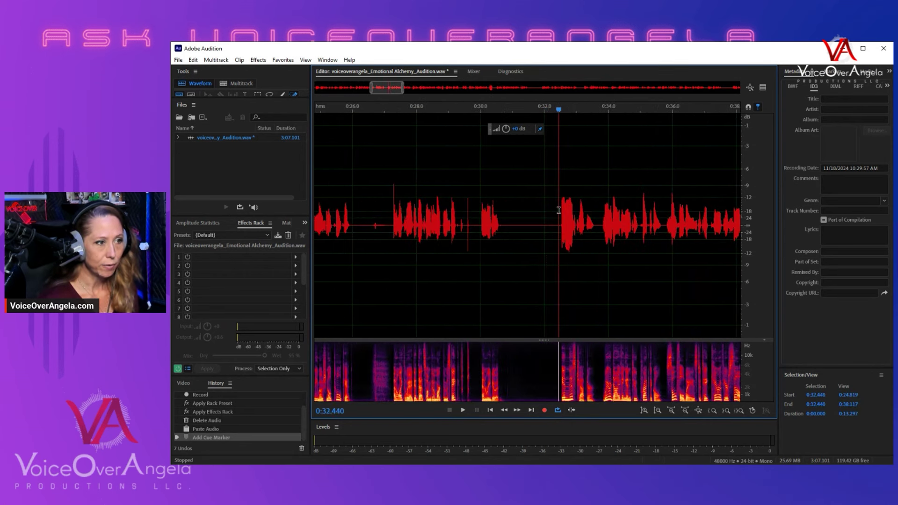
left_click_drag(559, 210, 505, 229)
Step: Delete the 0:18–0:32 passage and the unwanted audio starting at 0:28.318
key("Delete")
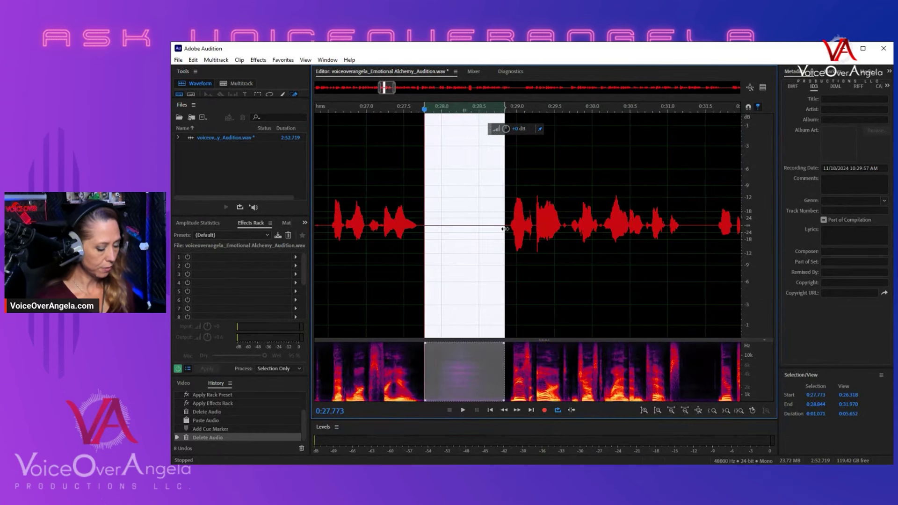
key("ctrl+v")
left_click(459, 210)
scroll(460, 208, "down", 3)
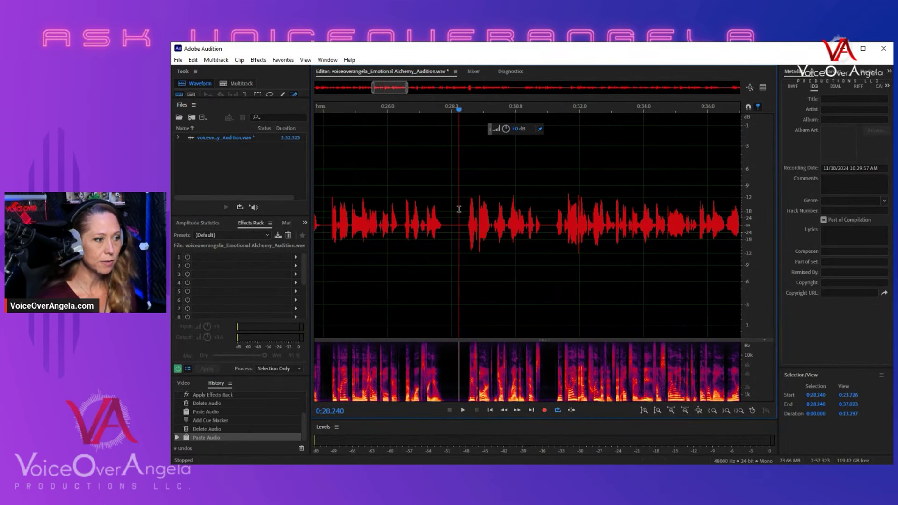
left_click(463, 197)
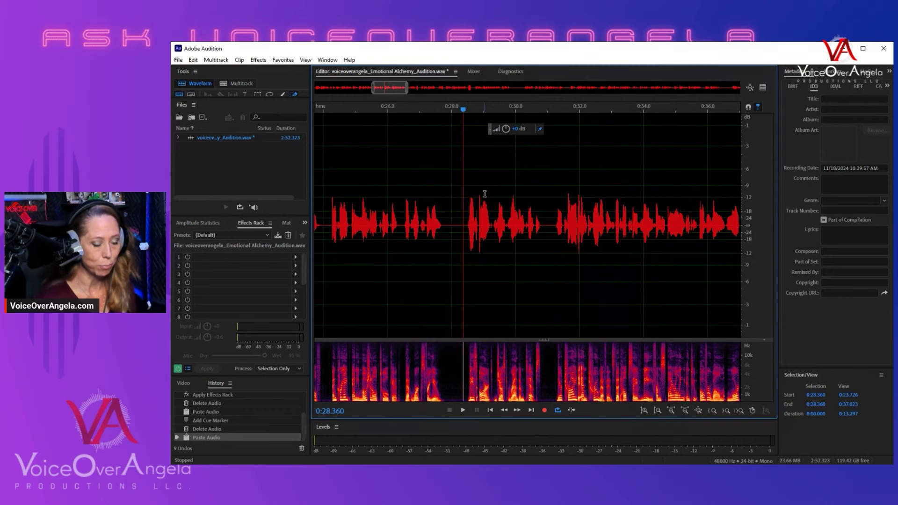
left_click(485, 193)
scroll(485, 193, "down", 3)
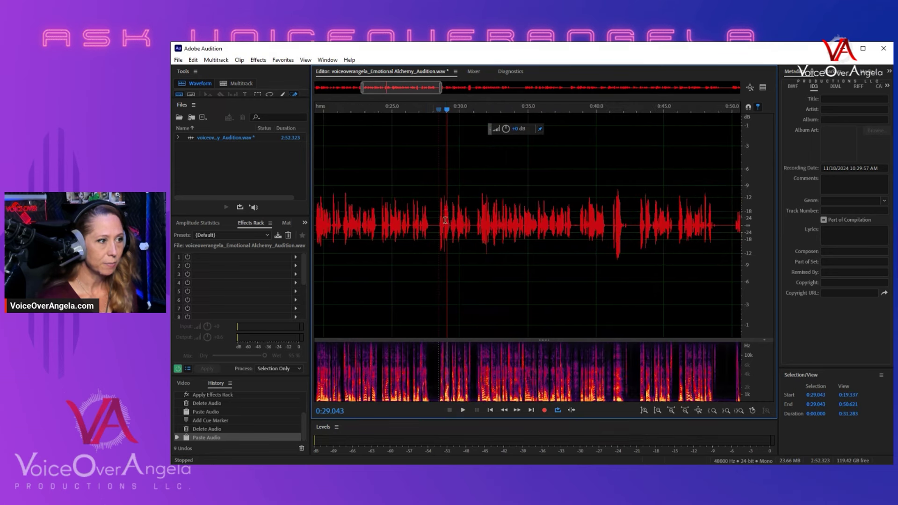
left_click_drag(438, 209, 622, 268)
key("Delete")
Step: Replace the long pause after 0:42.429 with the copied short silence
left_click(457, 218)
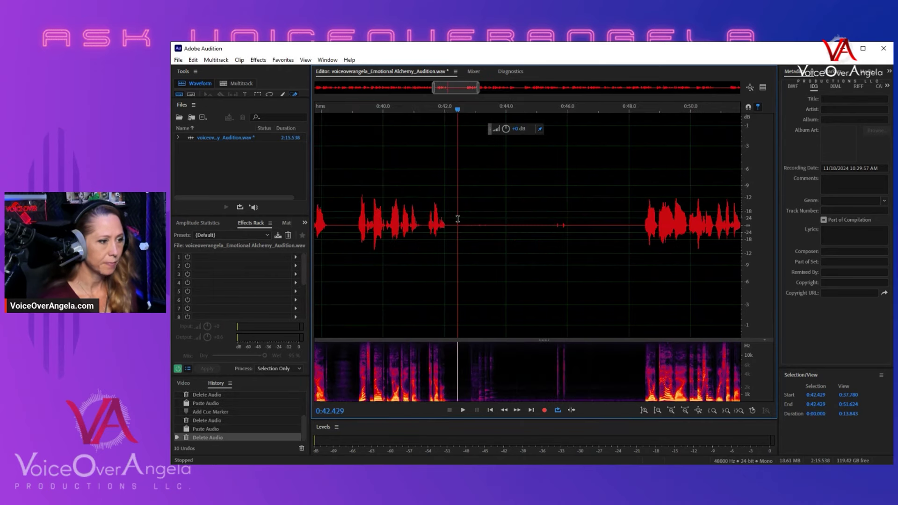
left_click_drag(458, 219, 639, 263)
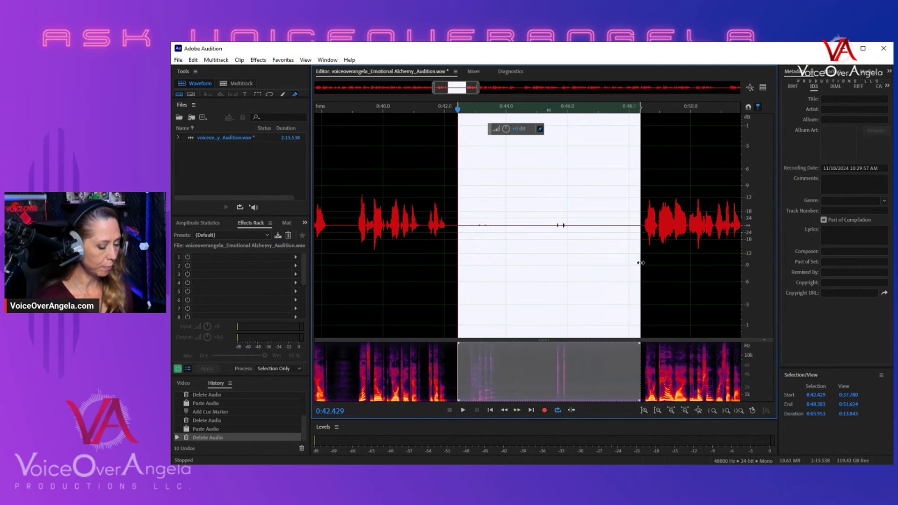
key("ctrl+v")
left_click(469, 196)
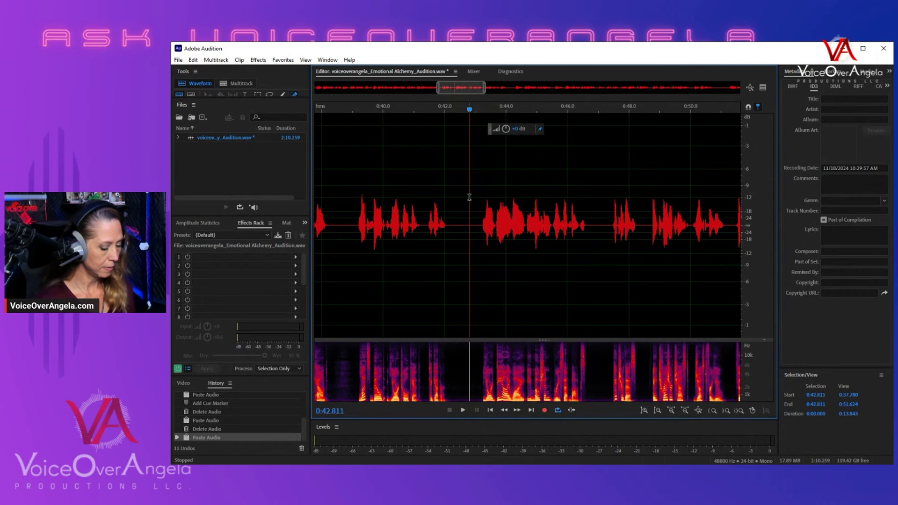
key("ctrl+v")
left_click(486, 210)
left_click(500, 201)
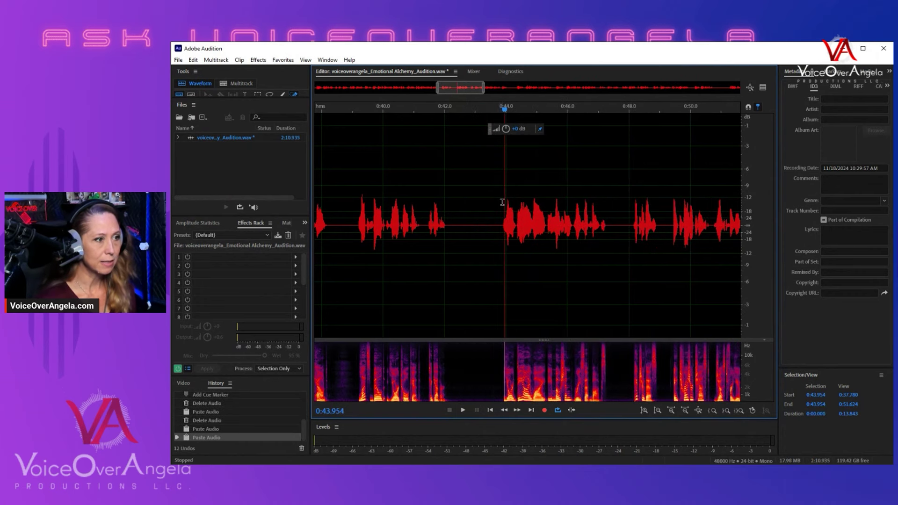
Step: Replace the three-second pause from 0:59.290 to 1:02.282 with the short silence
scroll(500, 199, "down", 3)
left_click_drag(703, 243, 741, 243)
scroll(741, 244, "up", 3)
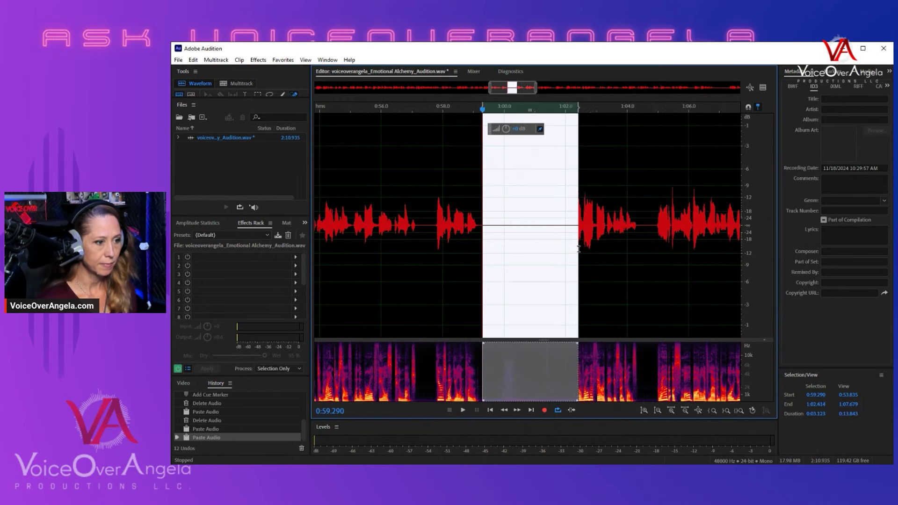
left_click_drag(582, 244, 575, 243)
key("ctrl+v")
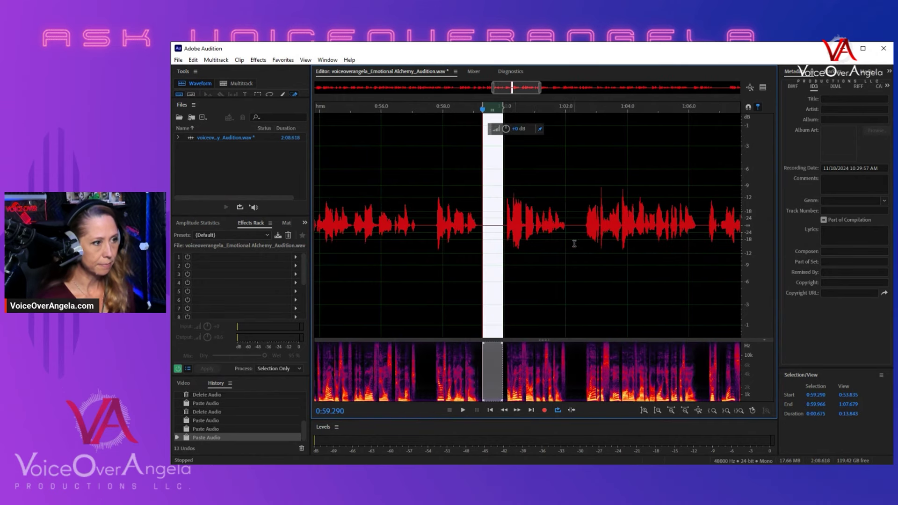
left_click(500, 211)
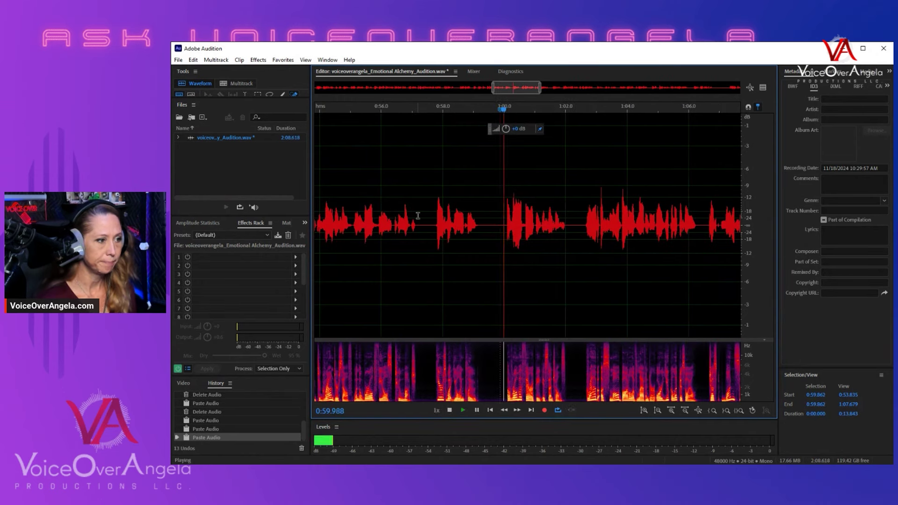
Step: Replace the noisy gap near 1:11 with pasted silence
scroll(500, 211, "down", 3)
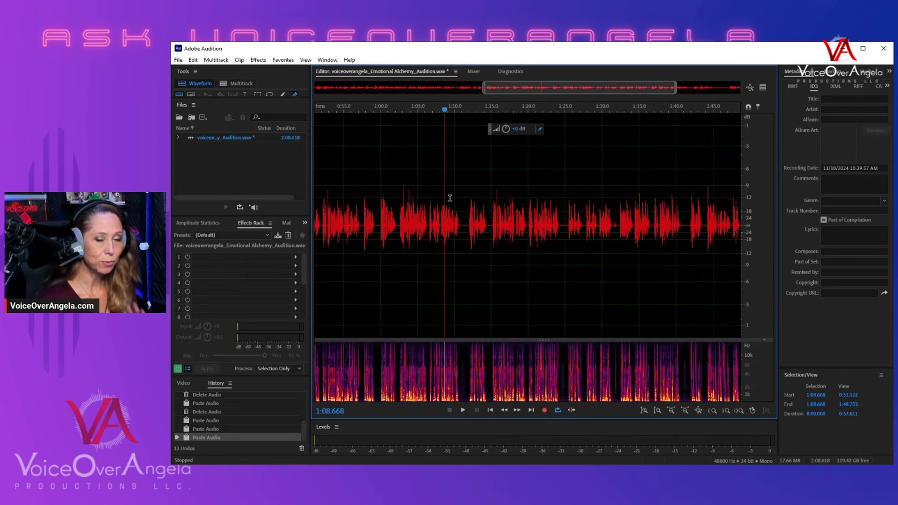
scroll(449, 206, "up", 5)
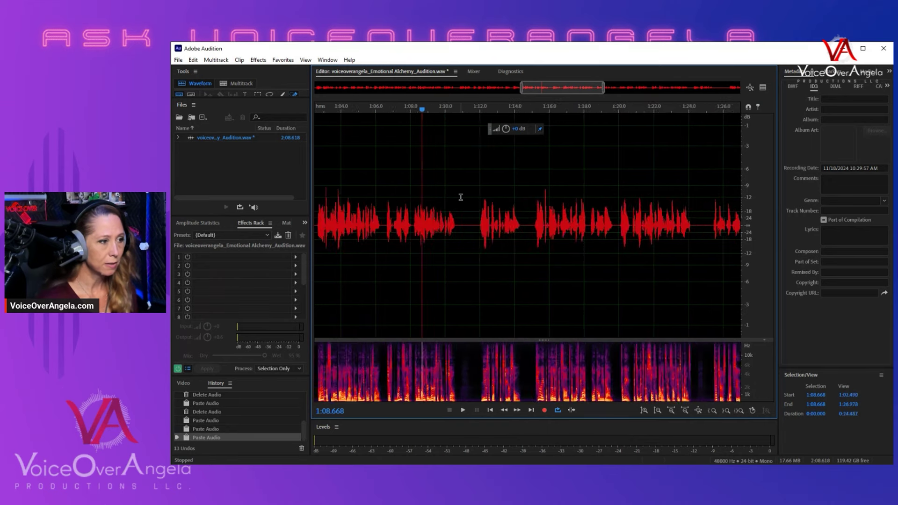
scroll(525, 206, "down", 3)
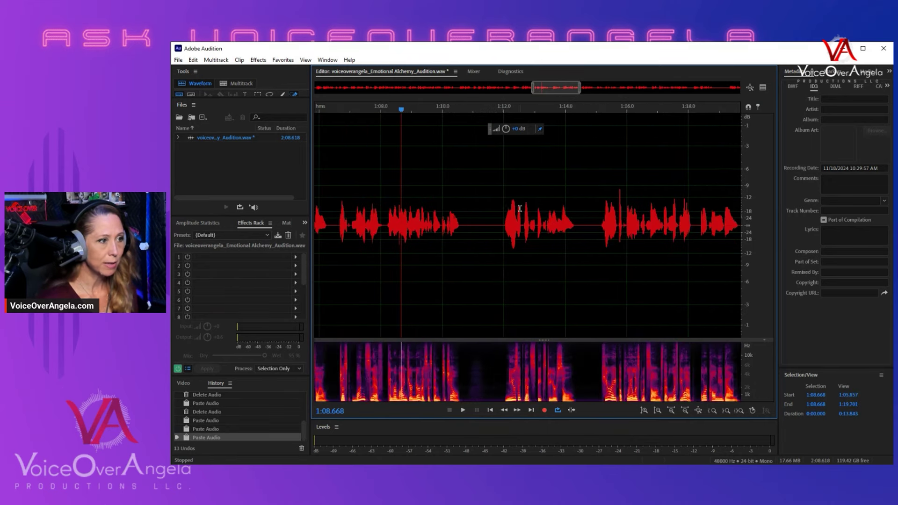
left_click(486, 197)
key("space")
left_click_drag(485, 197, 471, 196)
key("ctrl+v")
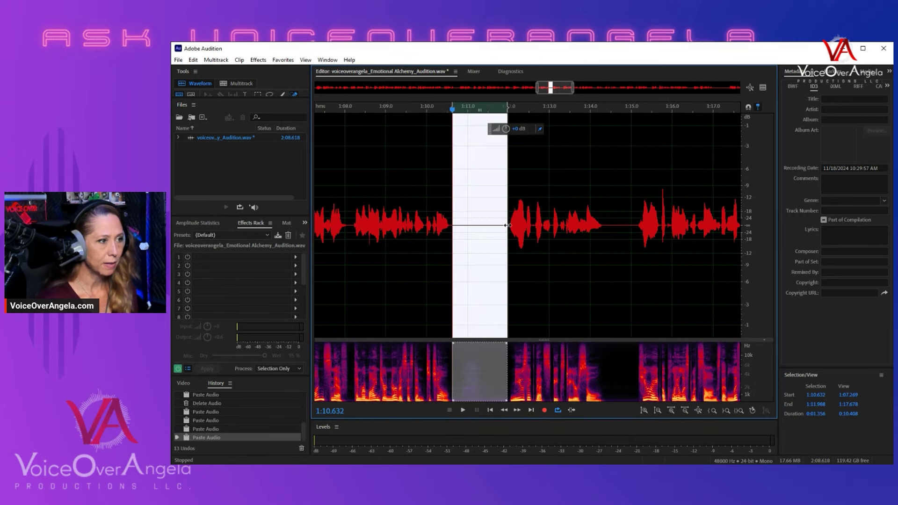
Step: Review from 1:11.878 and silence the gap from 1:24.160 to 1:25.412
left_click(502, 213)
scroll(503, 214, "down", 3)
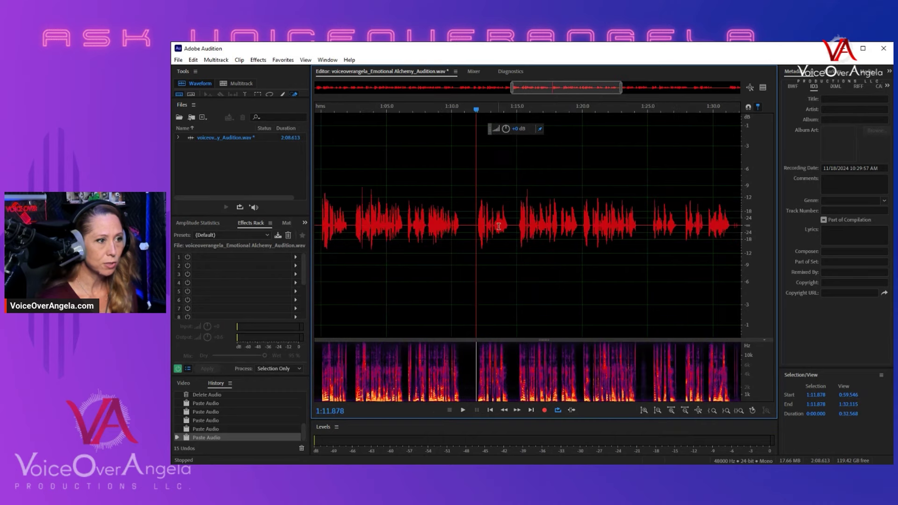
key("space")
scroll(652, 213, "up", 4)
left_click_drag(390, 224, 457, 241)
key("ctrl+v")
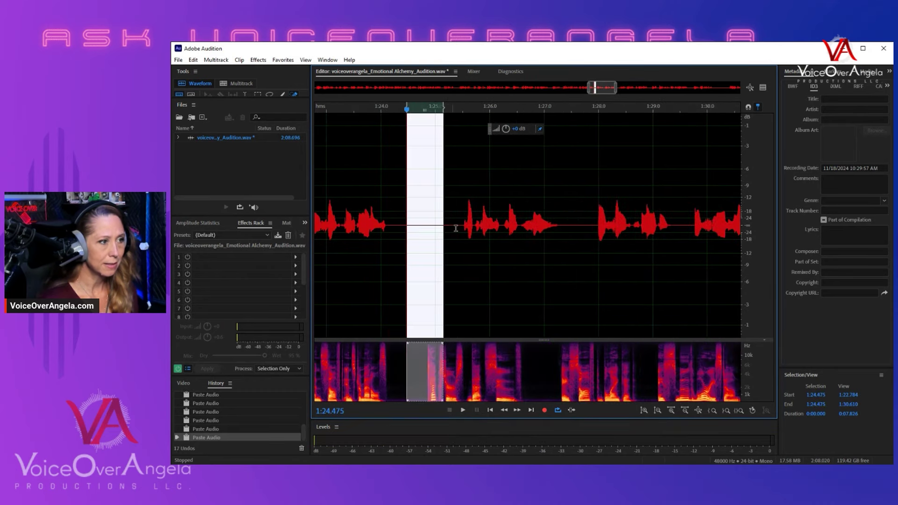
Step: Delete the overlong pause from 1:29.652 to 1:32.614
left_click(464, 229)
scroll(428, 229, "down", 3)
key("space")
scroll(537, 218, "up", 2)
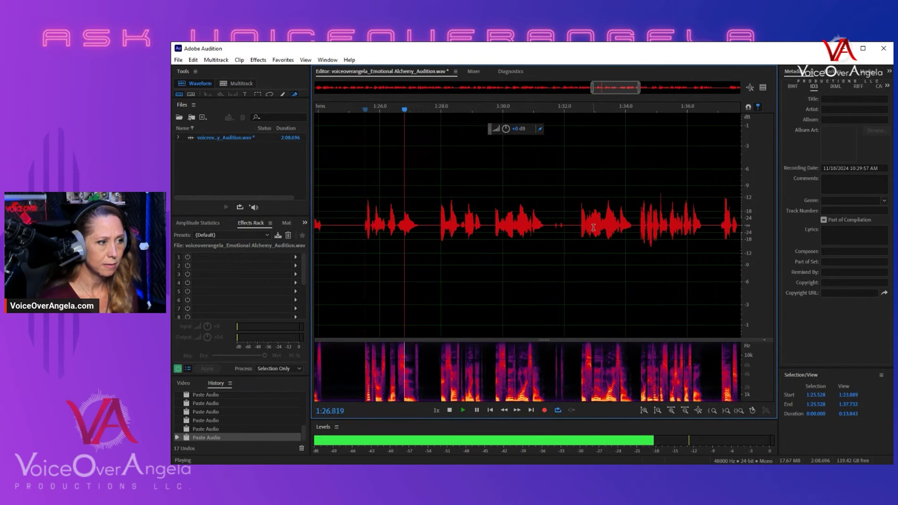
left_click(574, 208)
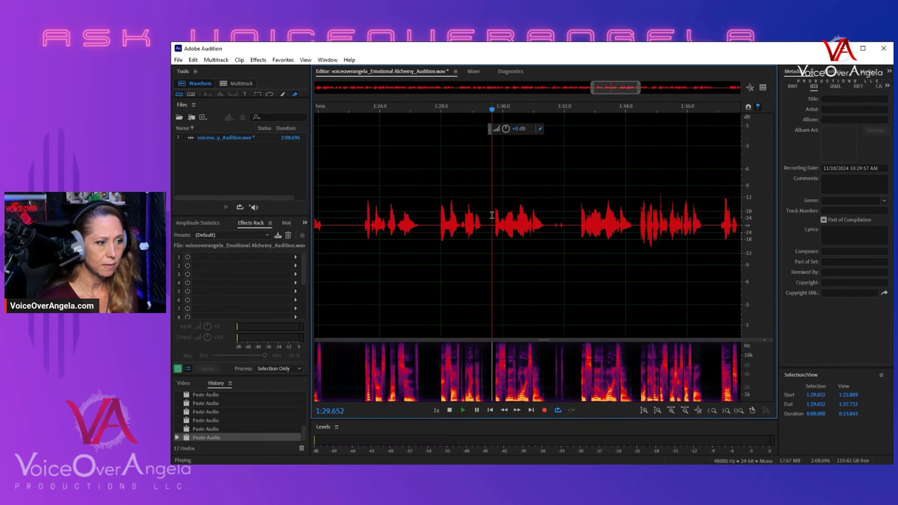
left_click_drag(492, 225, 580, 234)
key("Delete")
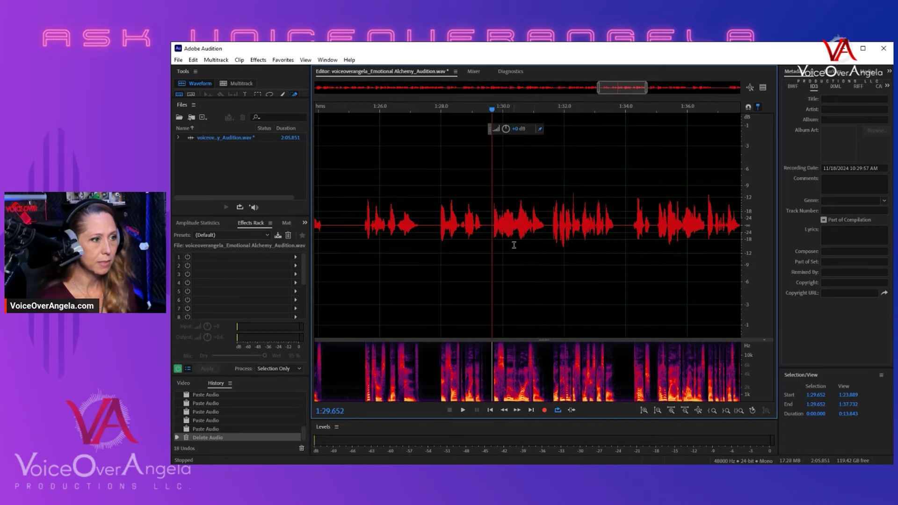
Step: Paste silence over the noisy gap near 1:38 and play it back to check
scroll(579, 240, "down", 2)
scroll(578, 242, "up", 3)
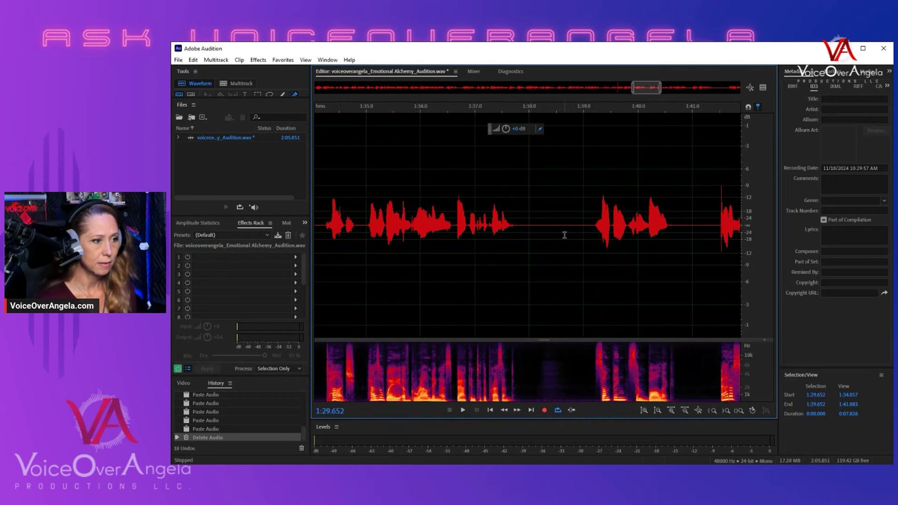
left_click(595, 209)
key("space")
key("space")
left_click_drag(517, 222, 600, 222)
key("ctrl+v")
left_click(543, 209)
key("ctrl+v")
key("space")
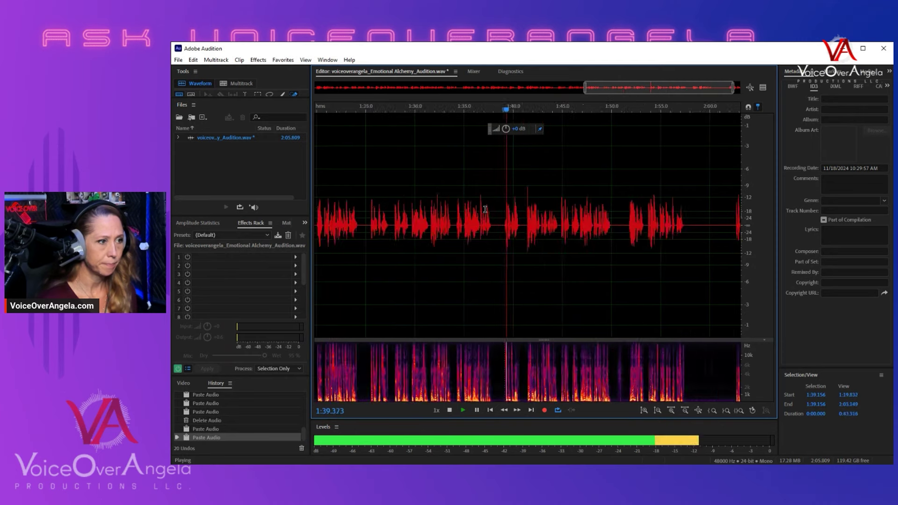
key("space")
Step: Silence the gap from 1:49.995 to 1:51.222, adding more silence at 1:50.242
left_click_drag(430, 220, 516, 229)
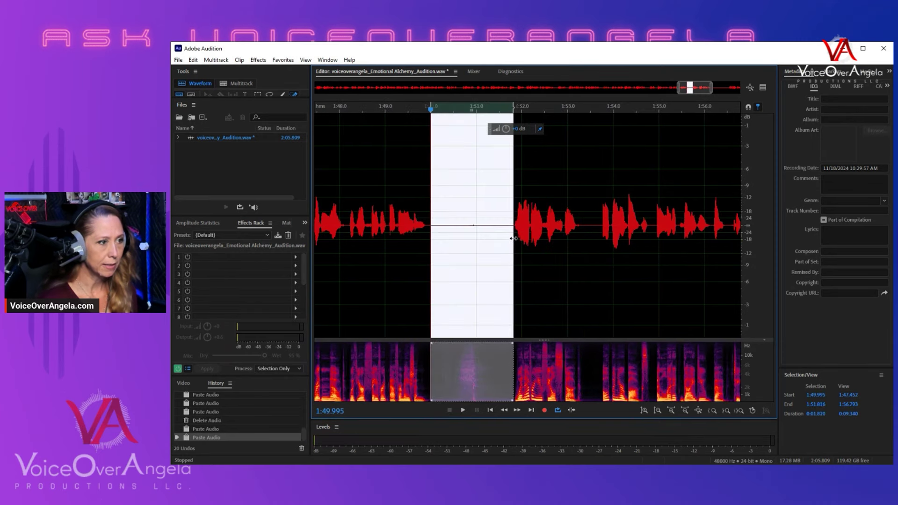
key("ctrl+v")
left_click(442, 202)
key("ctrl+v")
left_click(485, 204)
scroll(485, 205, "down", 3)
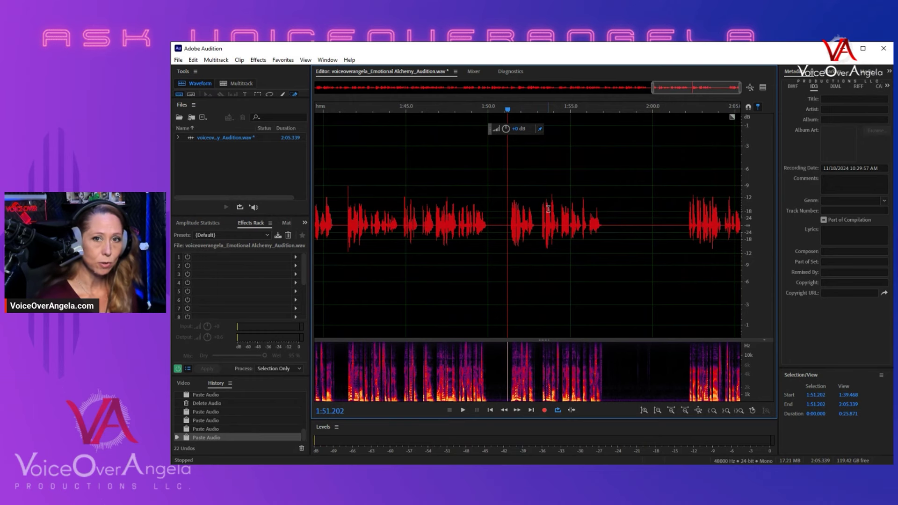
Step: Inspect the ending from about 1:57 by trying tail selections, then clear them
left_click(607, 210)
scroll(608, 210, "down", 2)
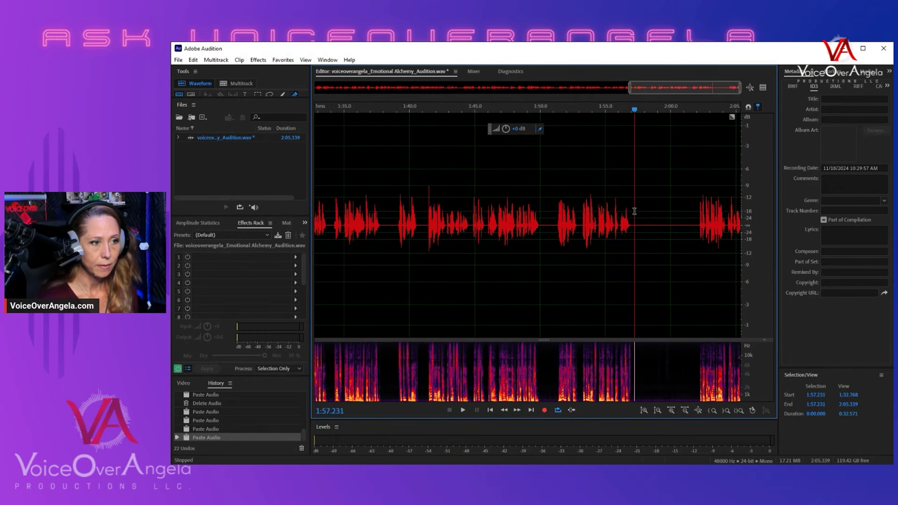
left_click_drag(694, 207, 756, 221)
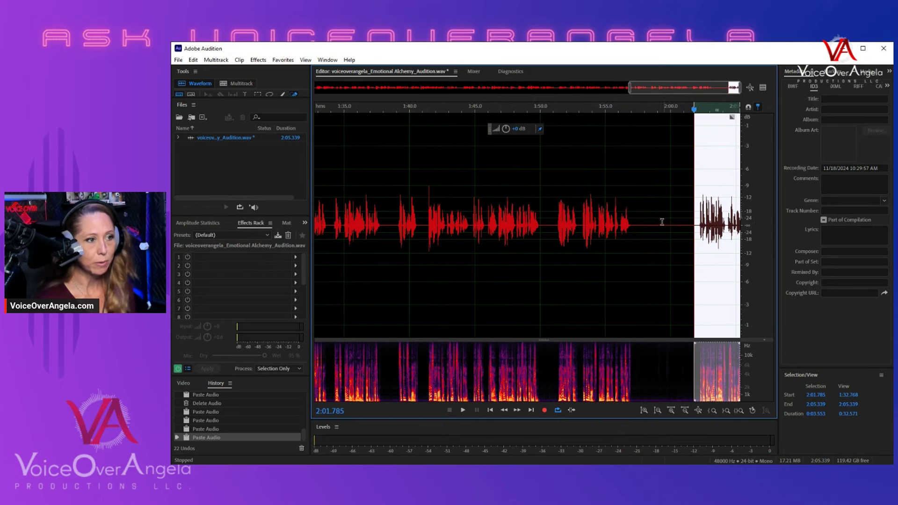
left_click(648, 213)
left_click(633, 214)
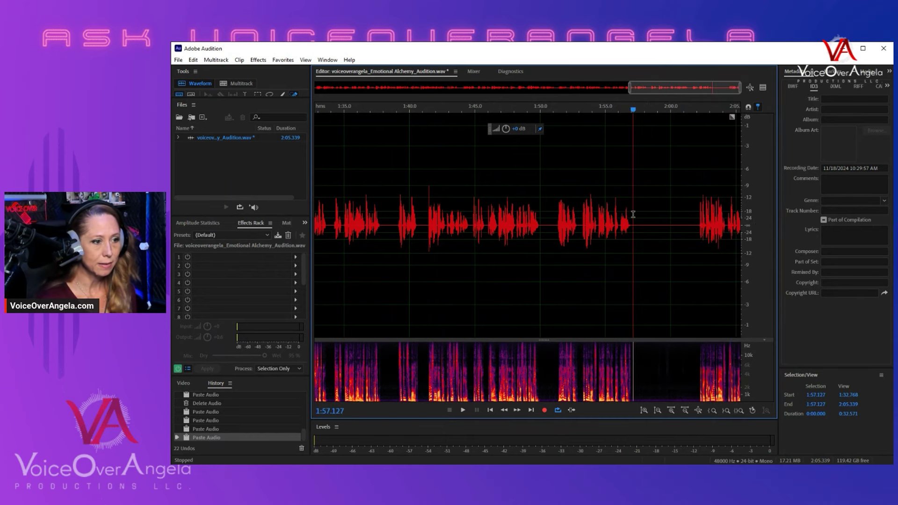
scroll(629, 216, "up", 2)
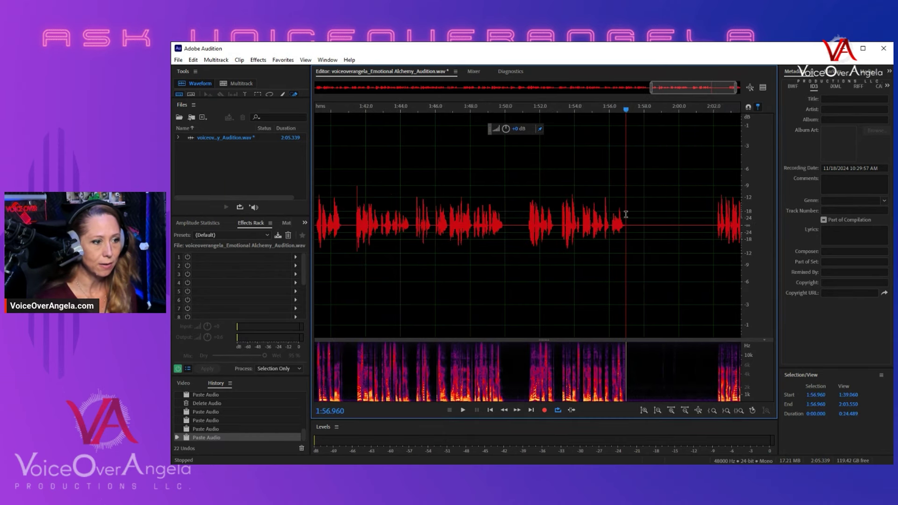
left_click_drag(627, 215, 767, 241)
left_click(627, 225)
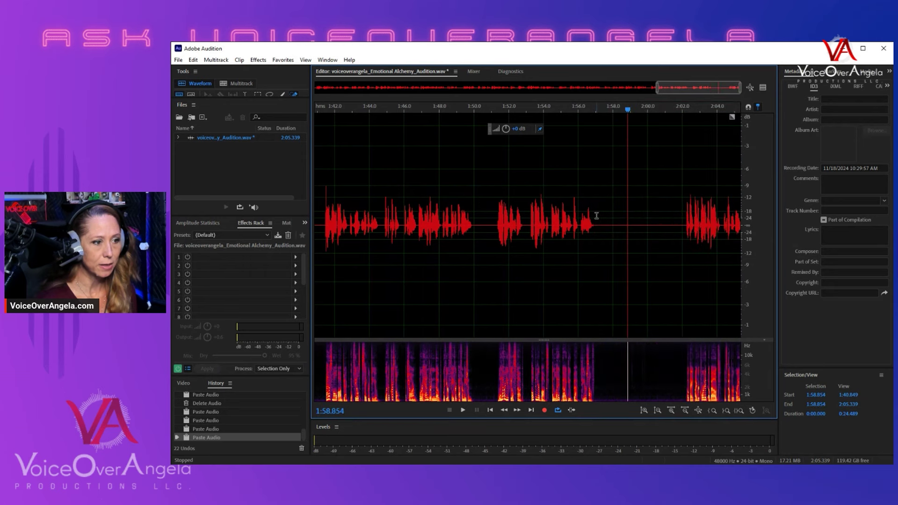
Step: Delete the ending from 1:57.063 onward and paste closing silence, leaving a 1:59.765 take
left_click_drag(597, 225, 748, 257)
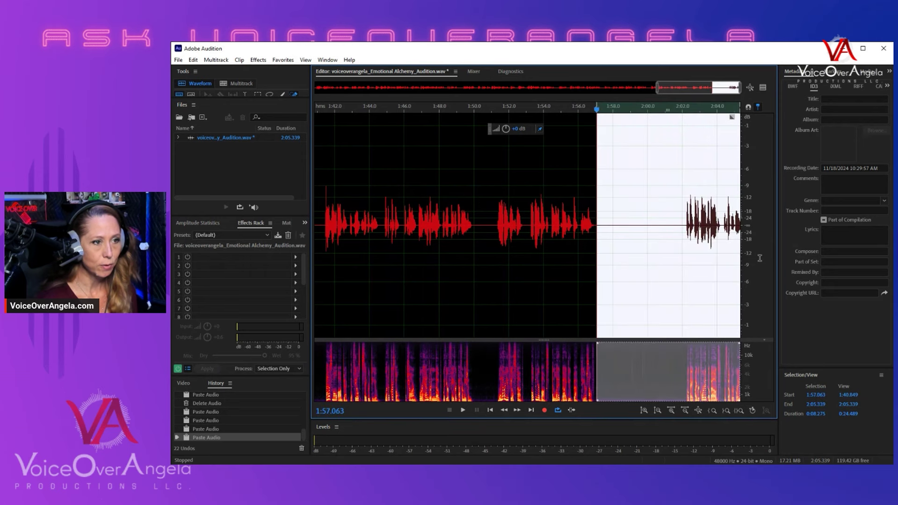
key("Delete")
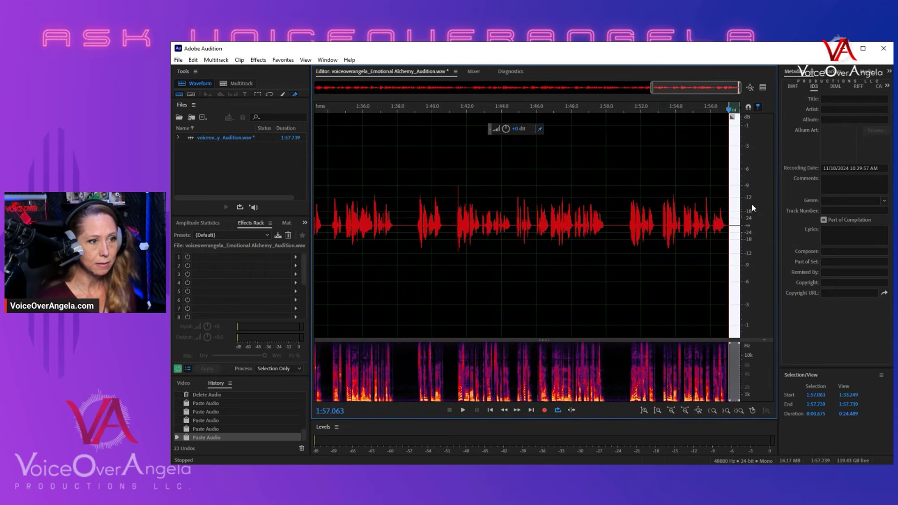
key("ctrl+v")
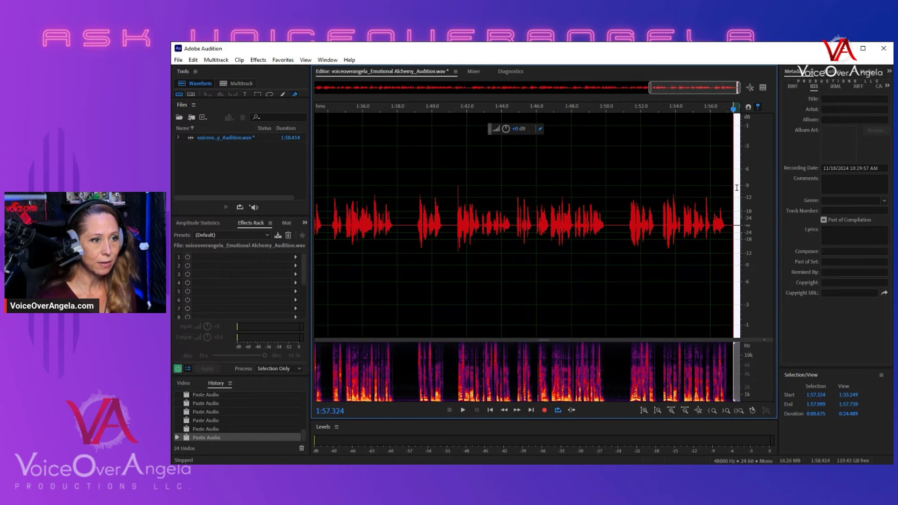
key("ctrl+v")
key("ctrl+v")
key("ctrl+v")
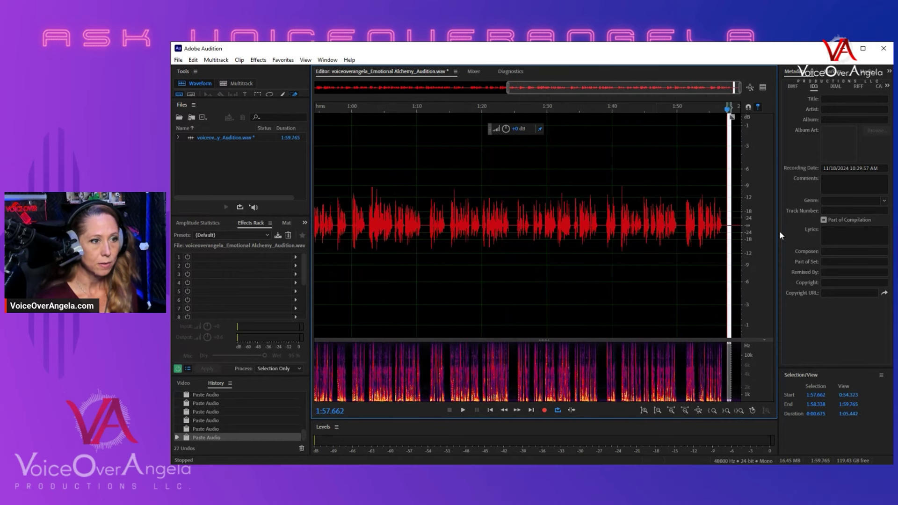
scroll(723, 221, "up", 4)
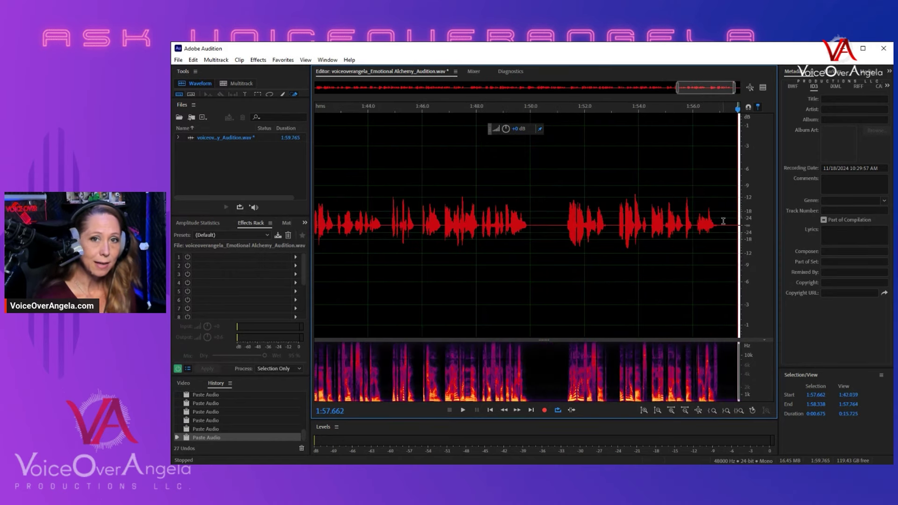
left_click_drag(718, 223, 801, 239)
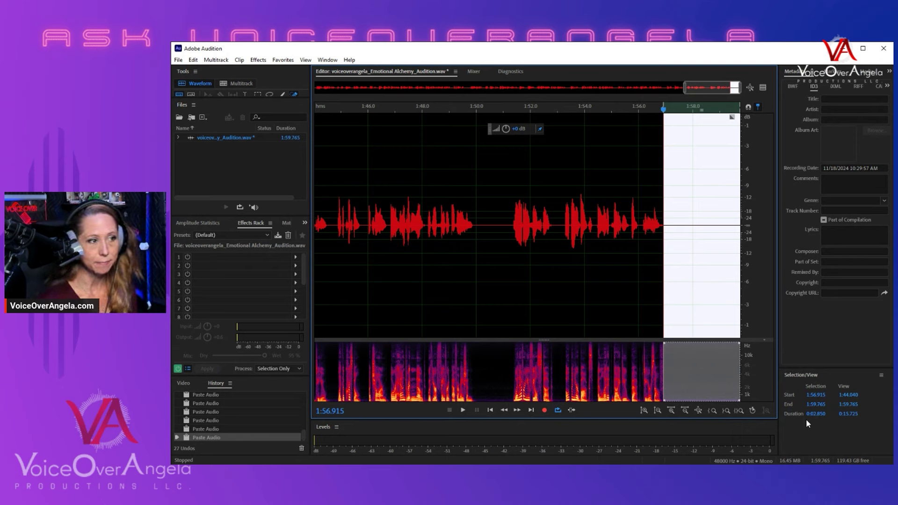
left_click(588, 281)
Step: Save the recording and apply the saved Normalize favorite to the whole file
scroll(586, 280, "down", 5)
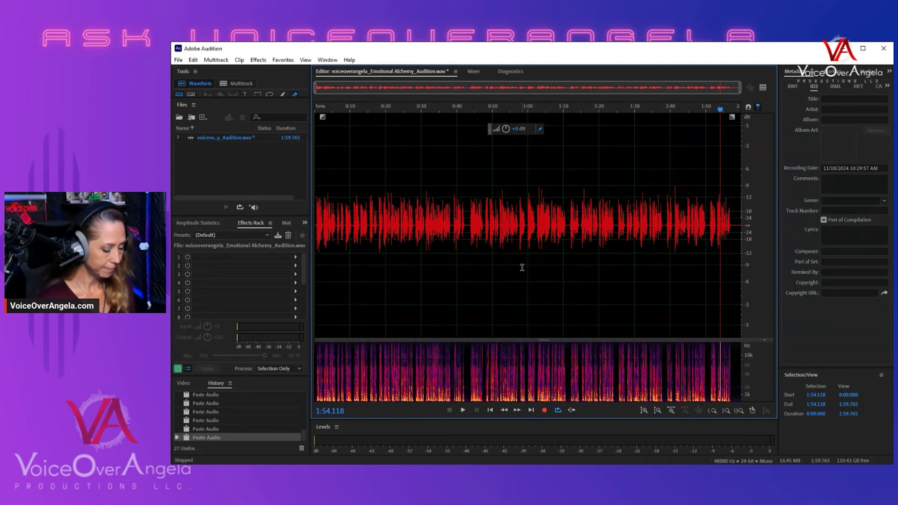
key("ctrl+s")
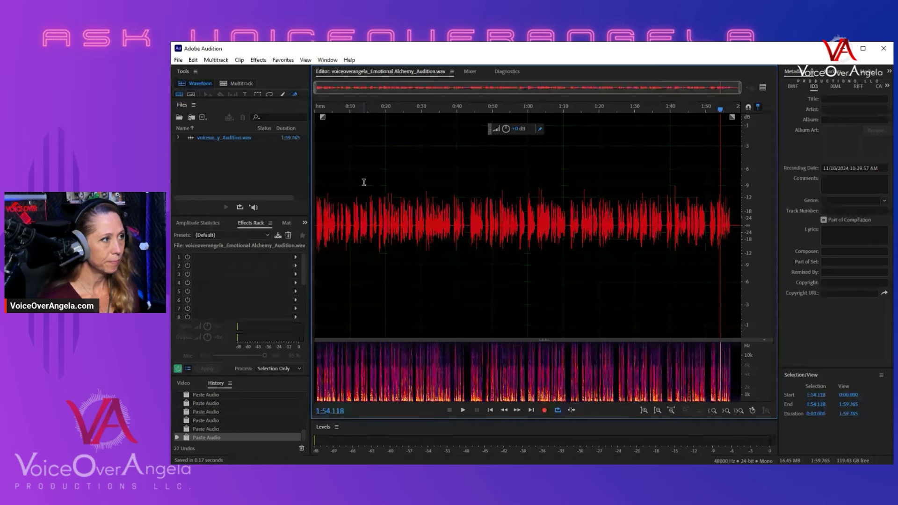
left_click(283, 60)
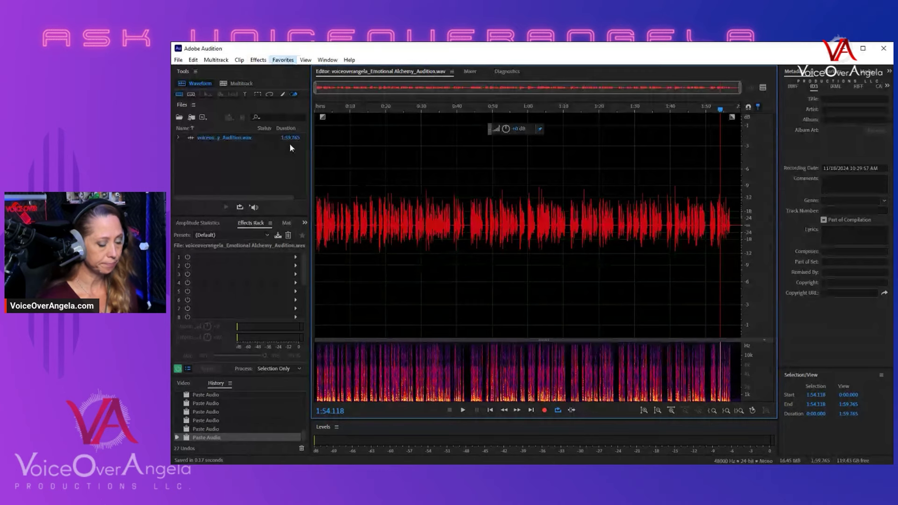
left_click(290, 143)
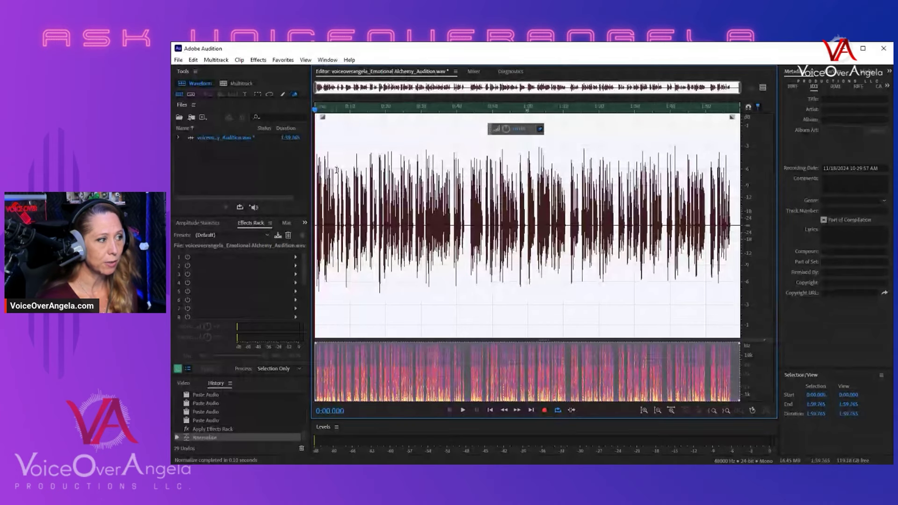
Step: Show the Amplitude Statistics panel and clear the whole-file selection
left_click(212, 224)
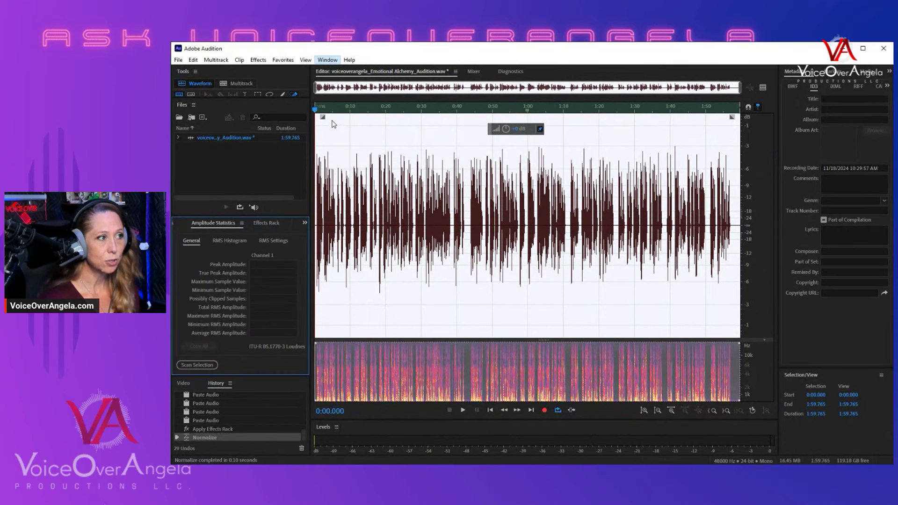
left_click(504, 192)
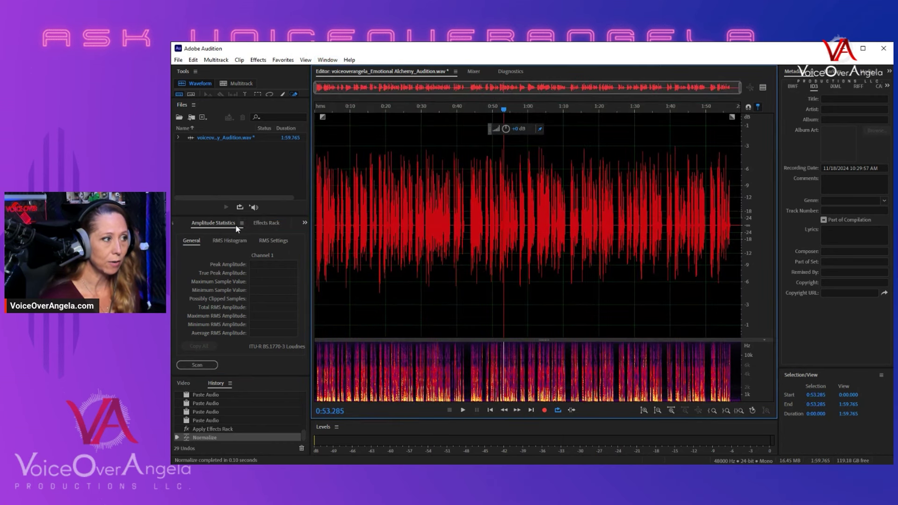
mouse_move(235, 224)
left_mouse_down()
mouse_move(263, 228)
mouse_move(222, 224)
left_mouse_up()
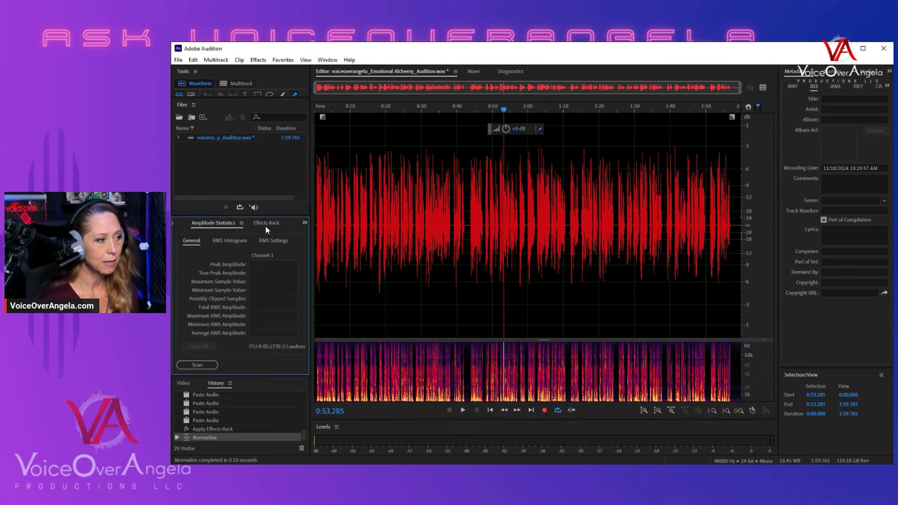
Step: Scan the whole file: -3.00 dB peak, -2.91 dBTP true peak, -20.27 dB total RMS
key("ctrl+a")
left_click(208, 367)
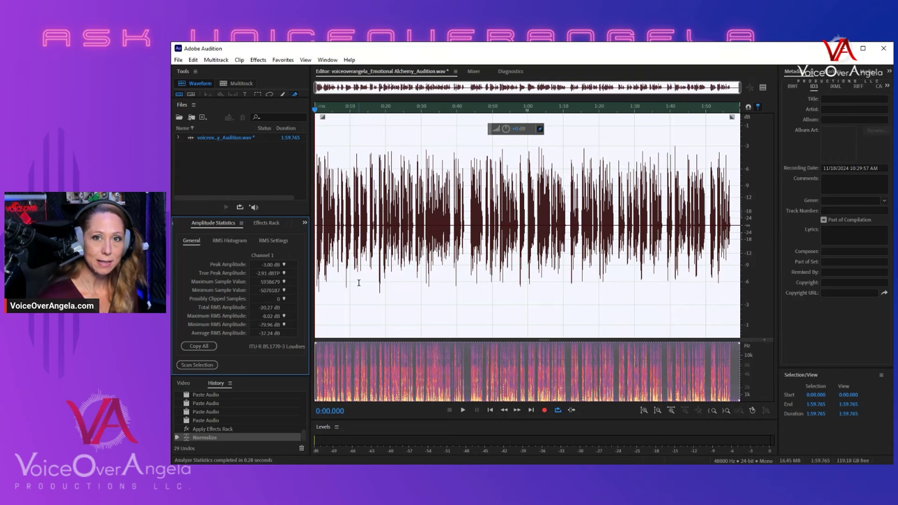
left_click(359, 283)
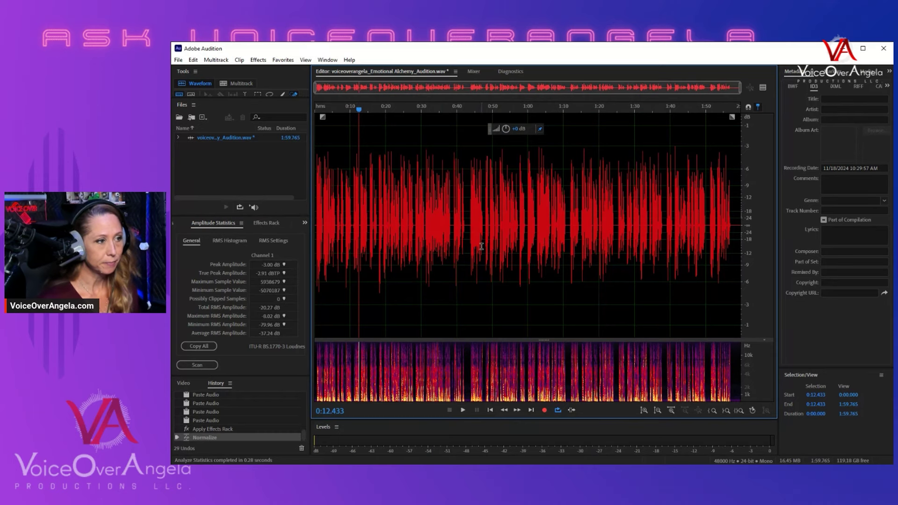
scroll(463, 220, "up", 5)
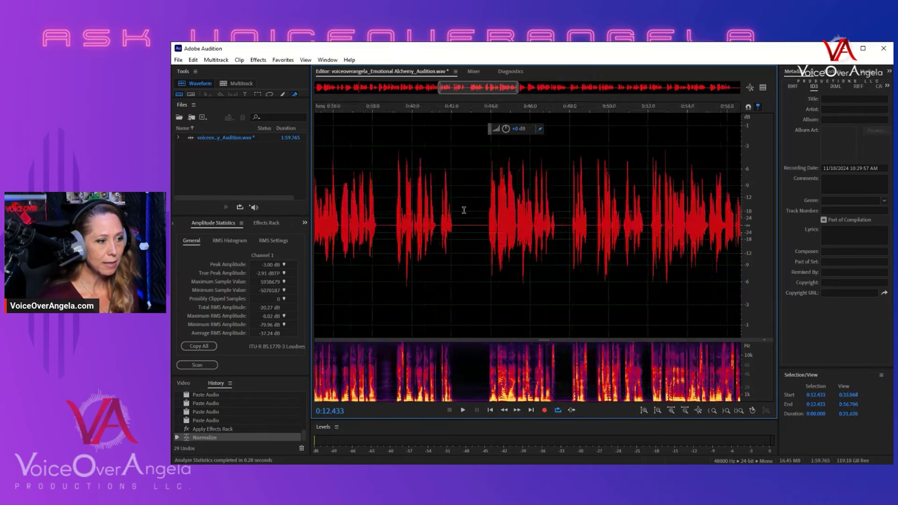
scroll(463, 210, "up", 3)
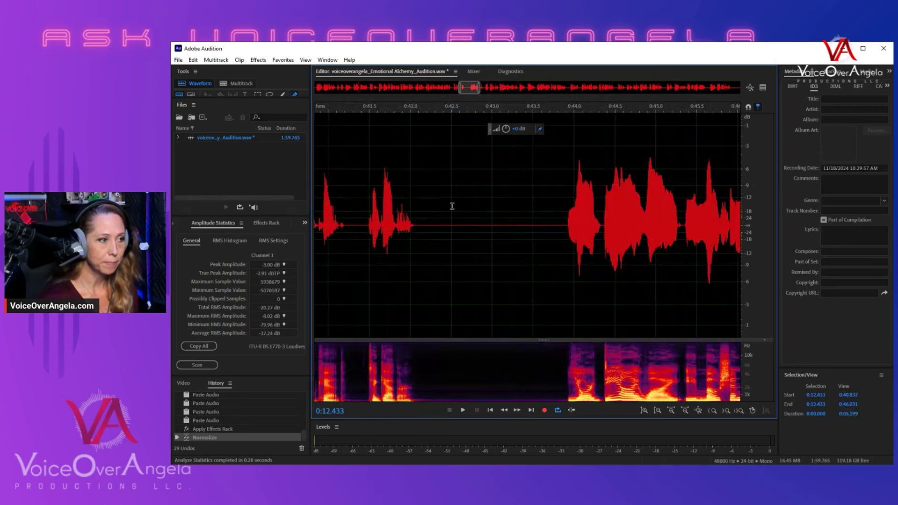
left_click_drag(452, 206, 533, 236)
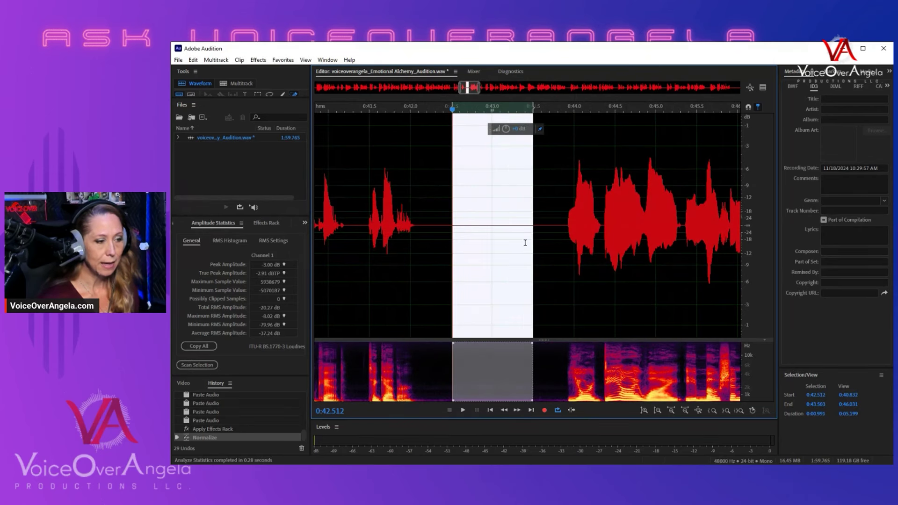
key("space")
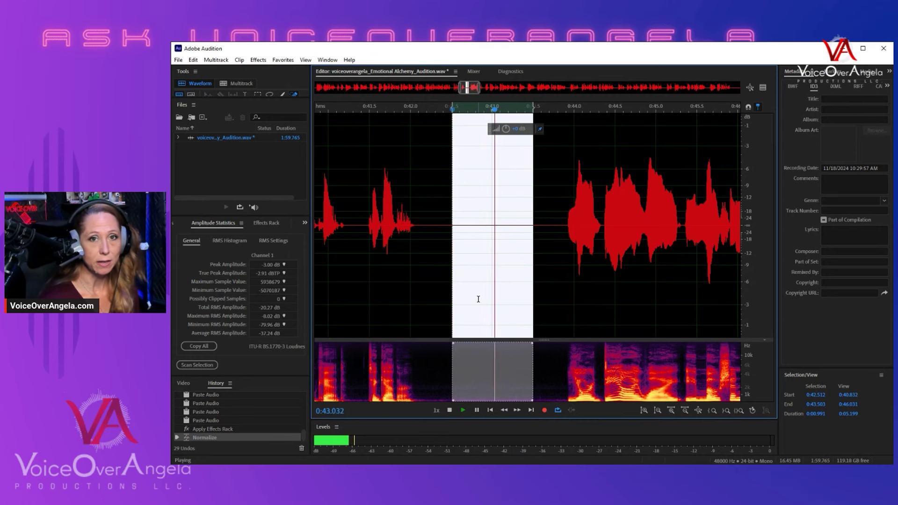
key("space")
key("backslash")
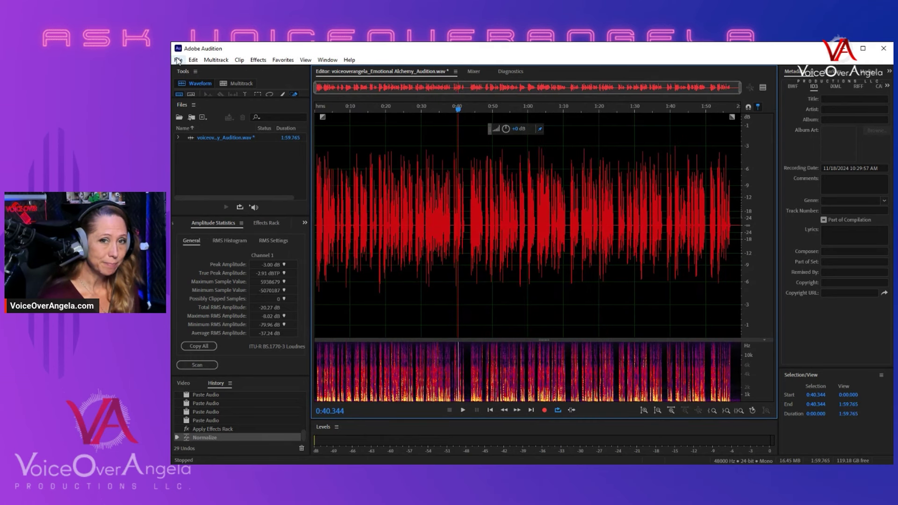
Step: Save a copy as a 44100 Hz 16-bit mono MP3 and rescan its amplitude statistics
key("ctrl+shift+s")
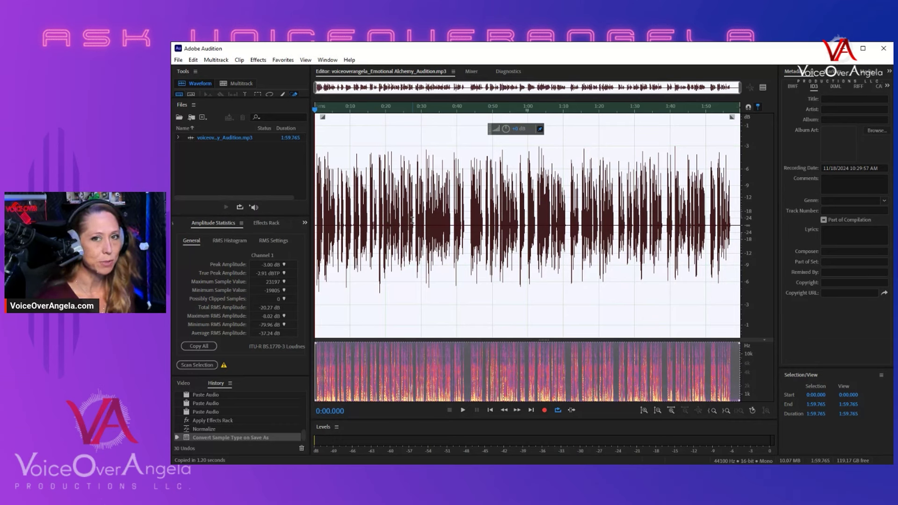
left_click(197, 365)
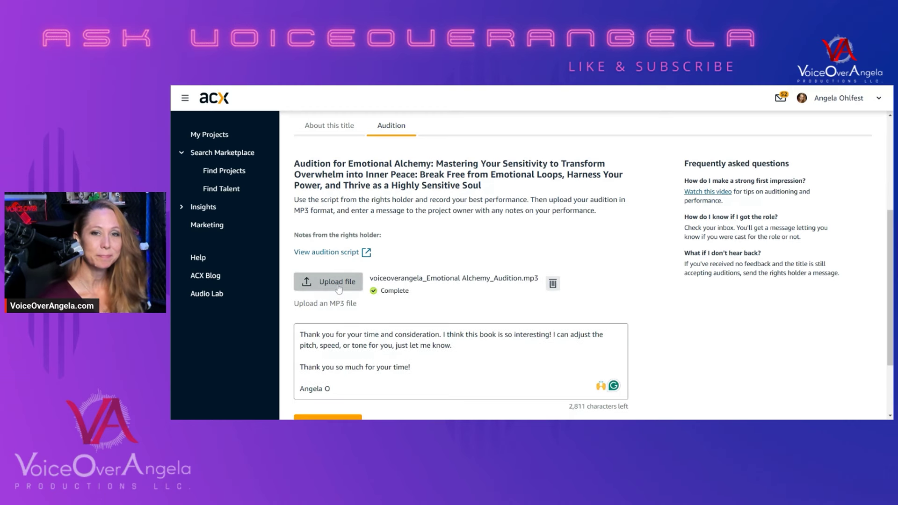
Step: Scroll the ACX audition form down toward Submit Audition
scroll(353, 287, "down", 3)
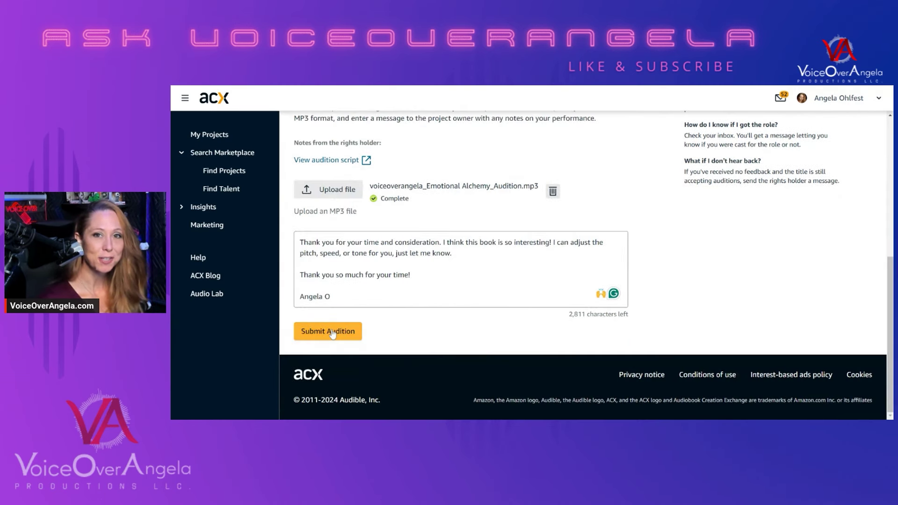